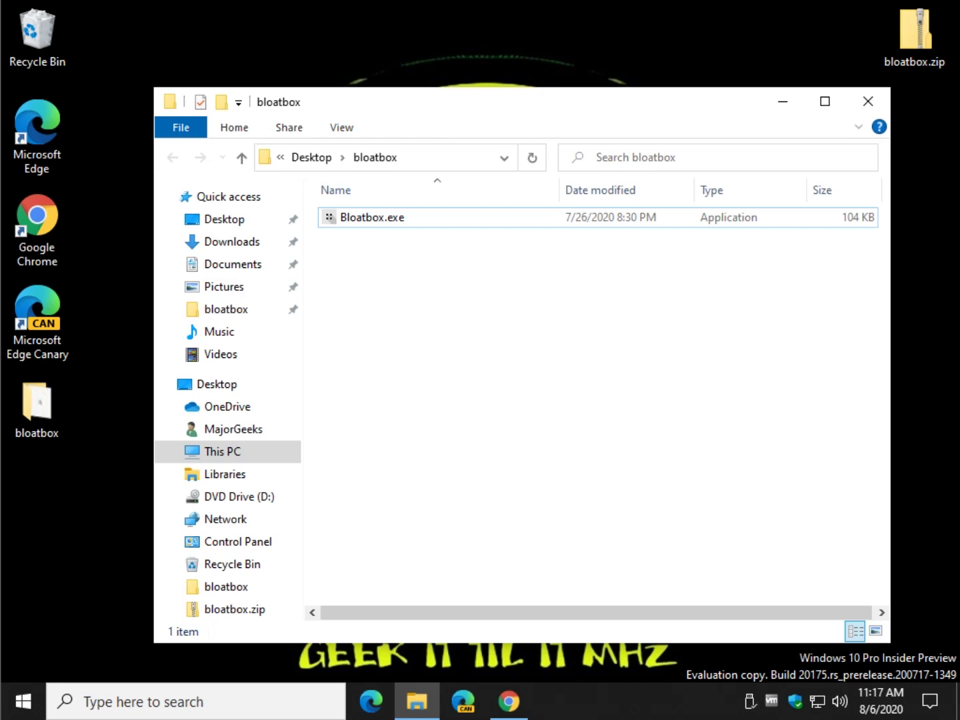
Switch between the Bloatbox download page and the bloatbox folder holding bloatbox.zip.
{"action": "left_click", "coordinate": [519, 711]}
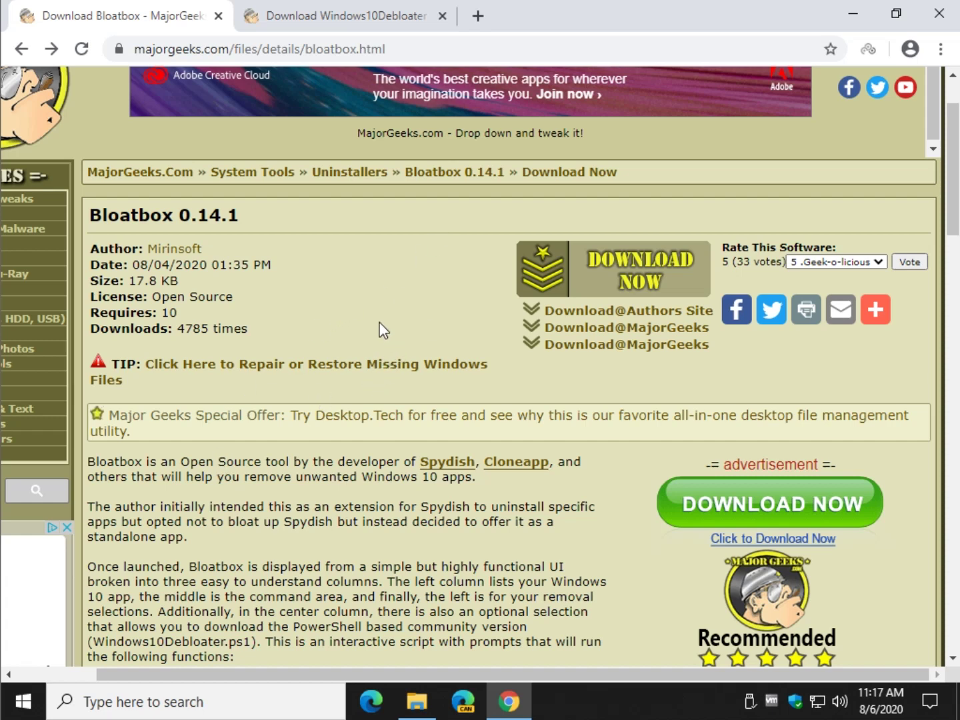
{"action": "left_click", "coordinate": [837, 16]}
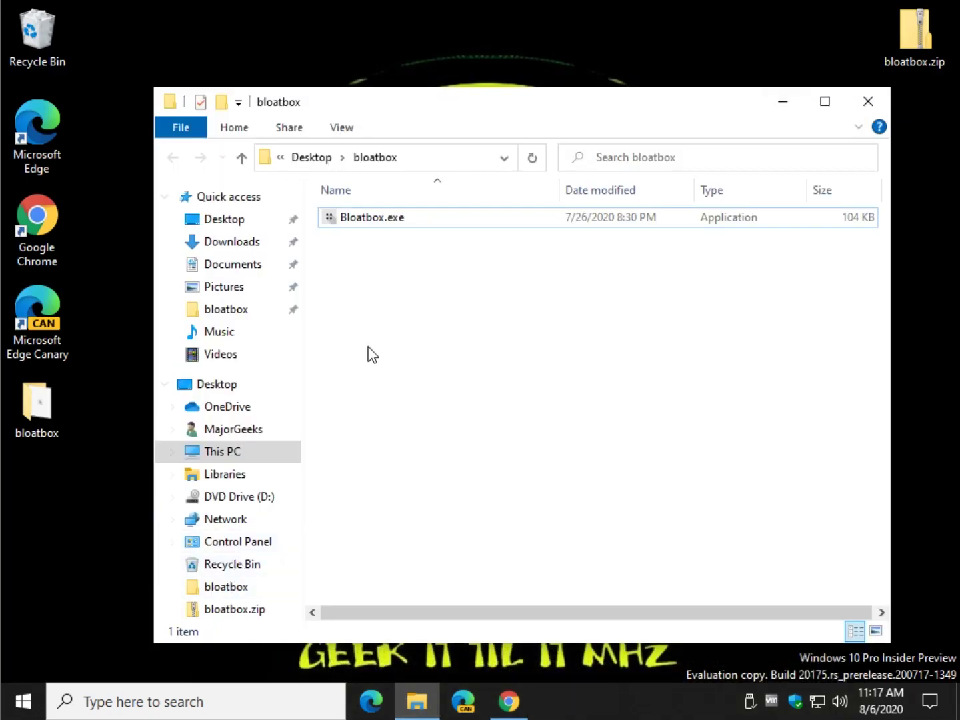
{"action": "left_click", "coordinate": [917, 50]}
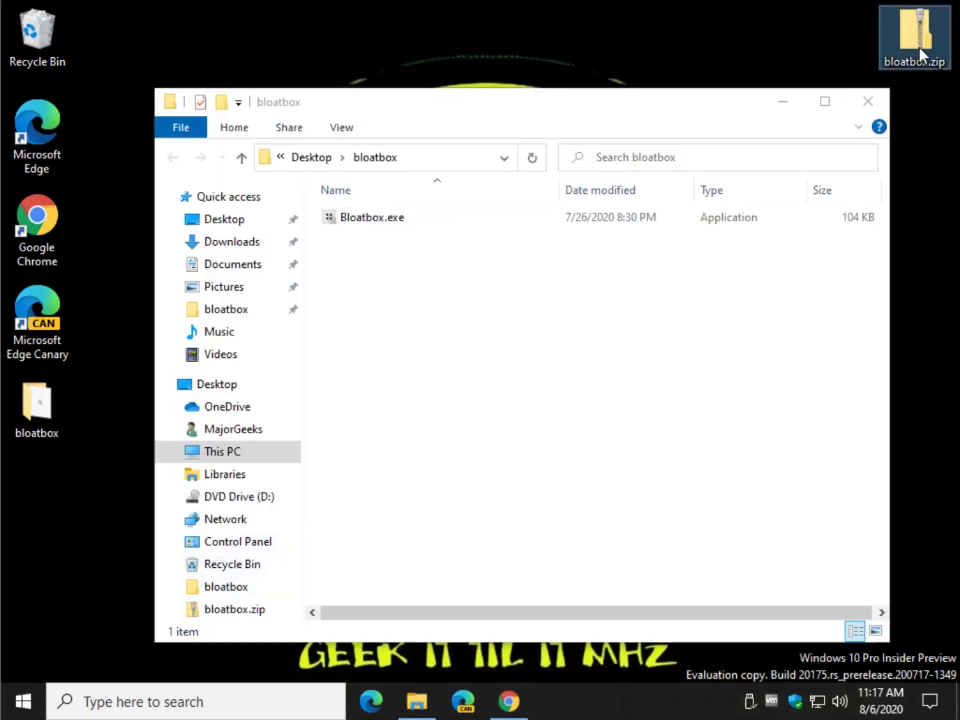
{"action": "left_click", "coordinate": [508, 700]}
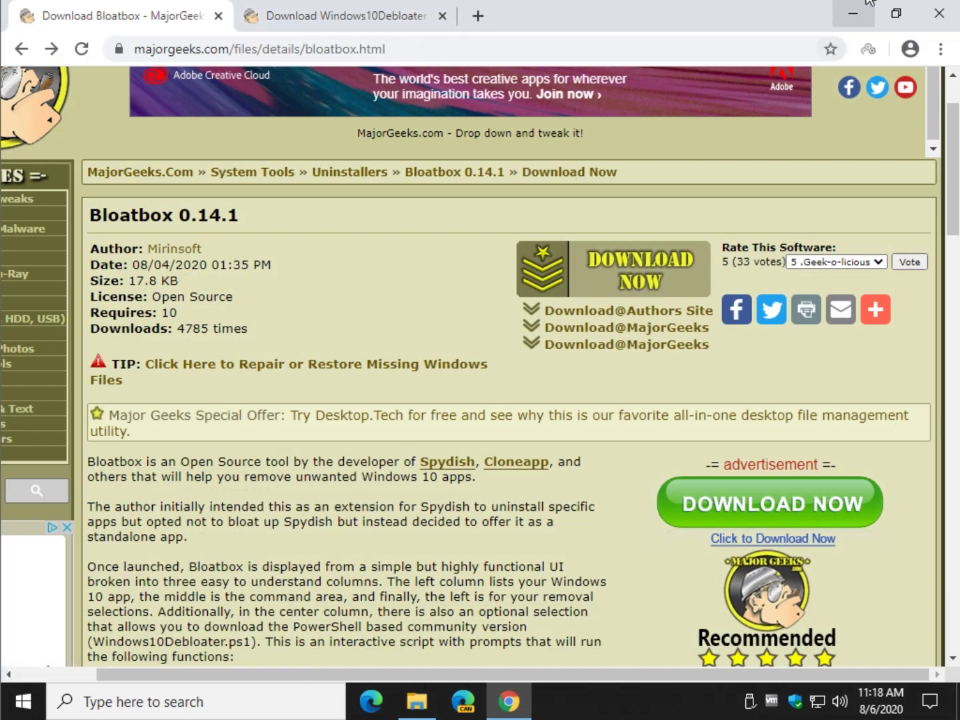
{"action": "left_click", "coordinate": [847, 19]}
Launch Bloatbox.exe from the bloatbox folder, maximize it, then minimize it.
{"action": "left_click", "coordinate": [365, 222]}
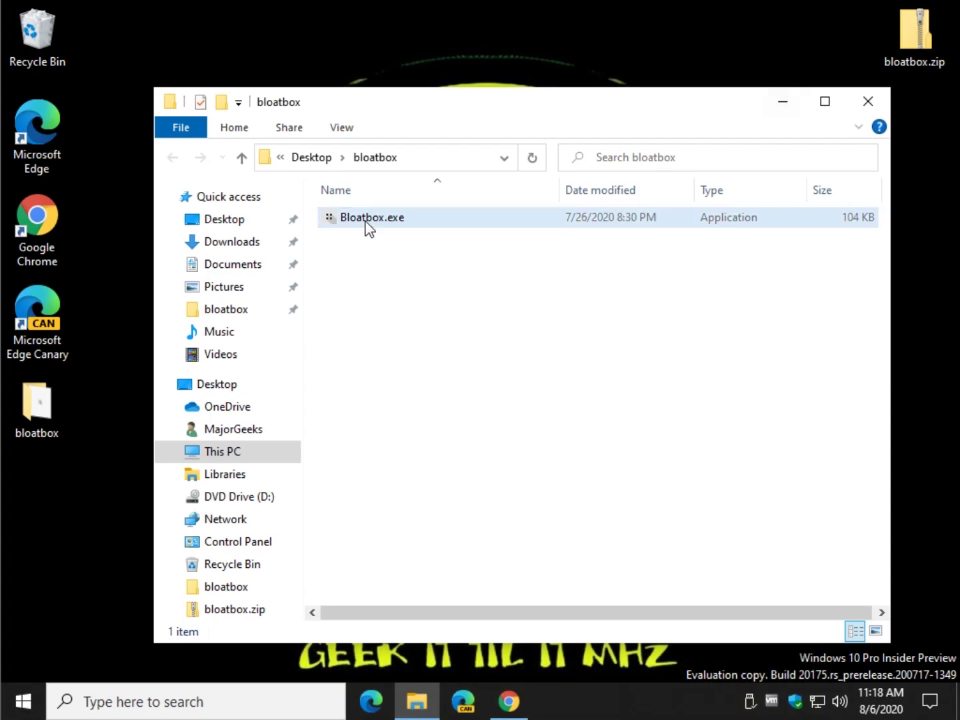
{"action": "double_click", "coordinate": [365, 223]}
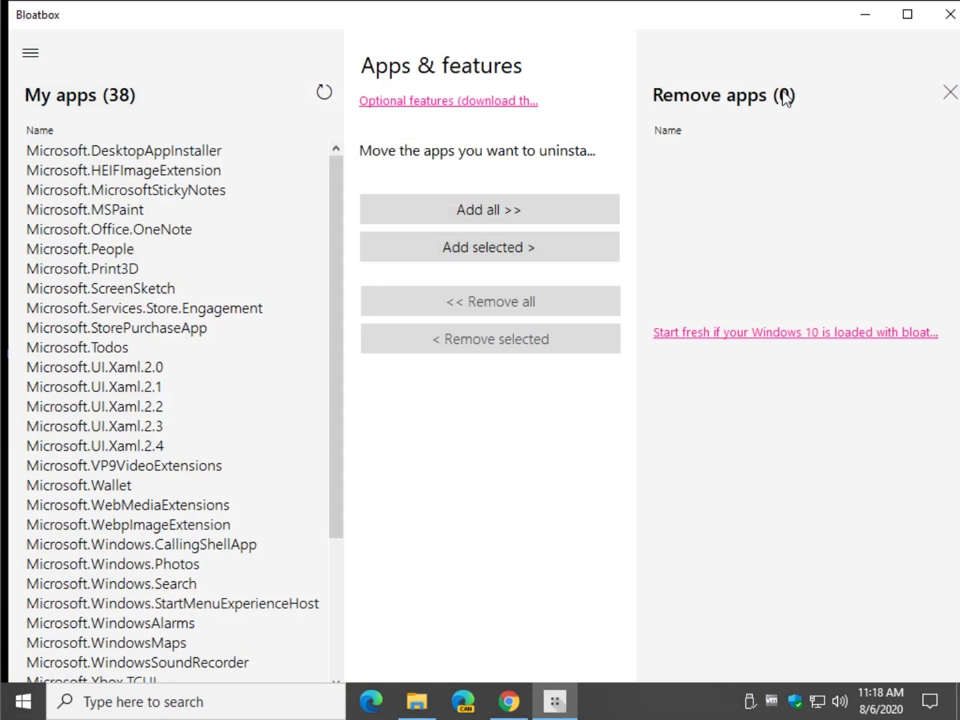
{"action": "left_click", "coordinate": [920, 20]}
{"action": "left_click", "coordinate": [849, 12]}
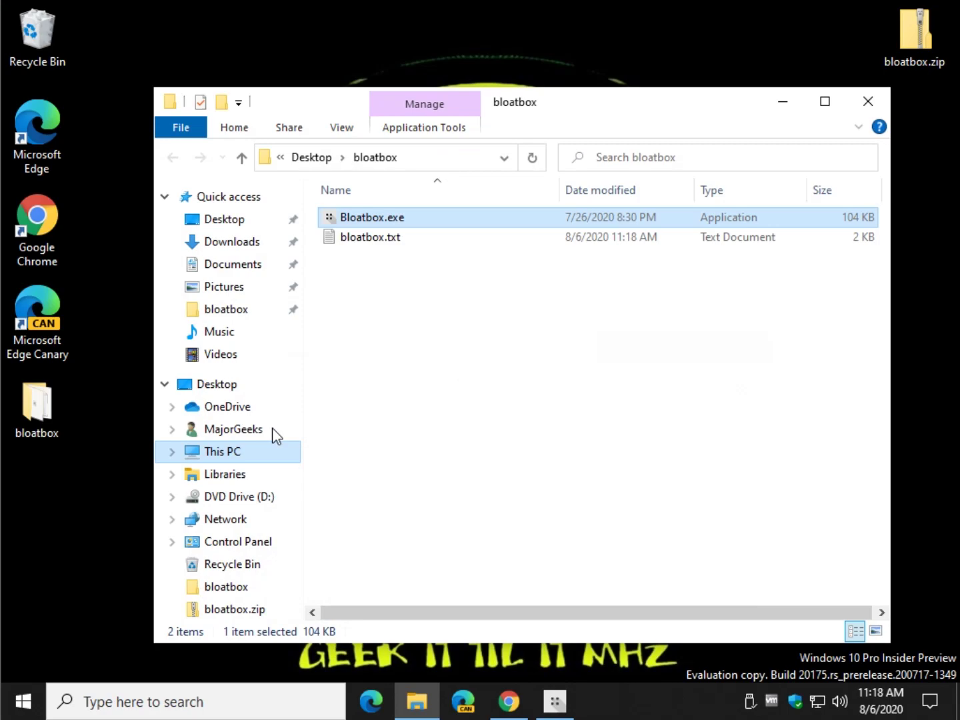
Open the generated bloatbox.txt in Notepad, scroll through its app list, and close it.
{"action": "left_click", "coordinate": [385, 244]}
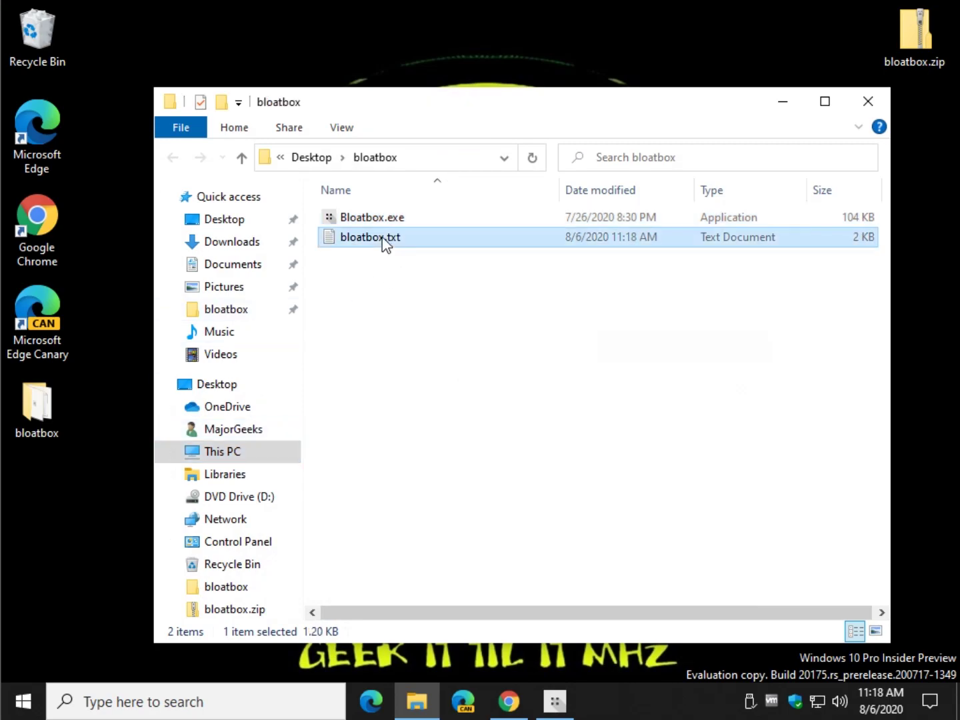
{"action": "double_click", "coordinate": [385, 243]}
{"action": "scroll", "coordinate": [287, 261], "scroll_direction": "down", "scroll_amount": 6}
{"action": "scroll", "coordinate": [286, 260], "scroll_direction": "up", "scroll_amount": 6}
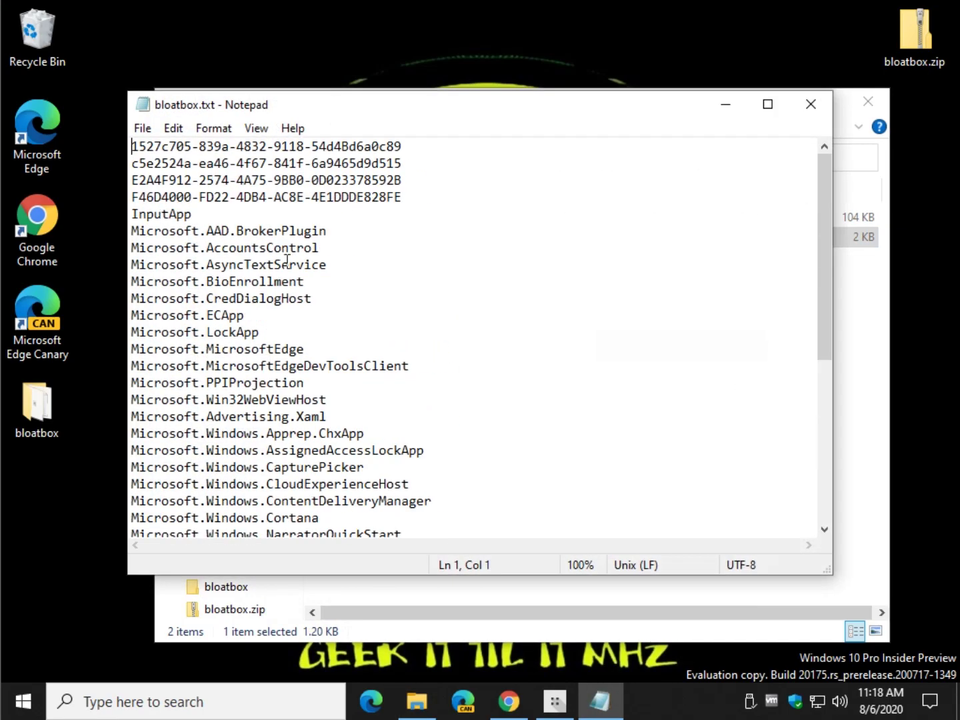
{"action": "left_click", "coordinate": [812, 105]}
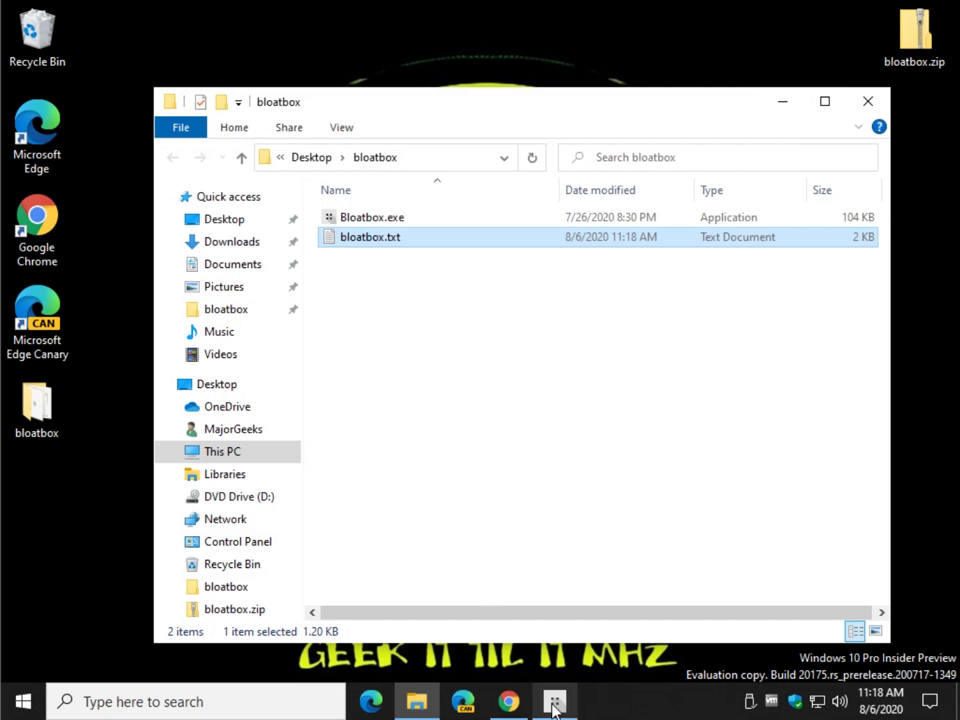
Add Microsoft.People from the installed apps to the Bloatbox removal list.
{"action": "left_click", "coordinate": [555, 701]}
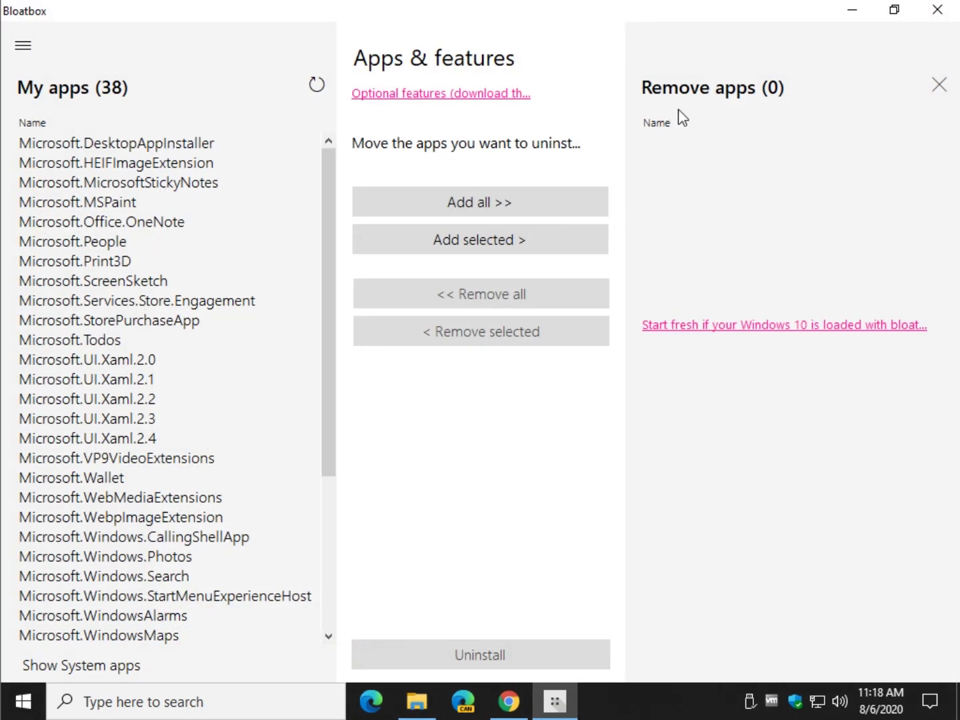
{"action": "left_click", "coordinate": [101, 242]}
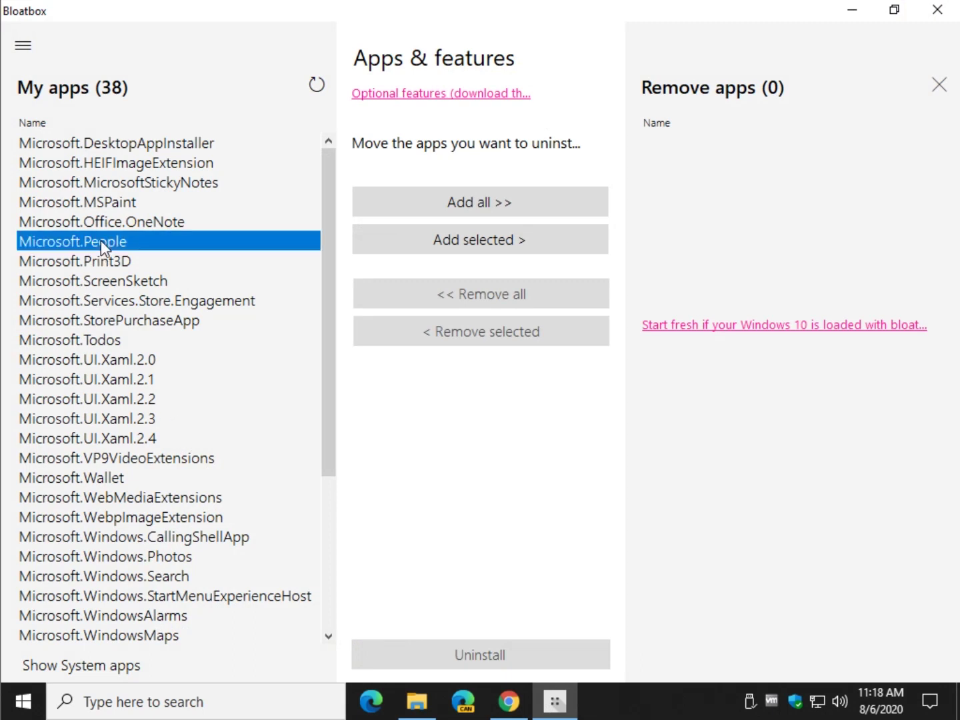
{"action": "left_click", "coordinate": [443, 249]}
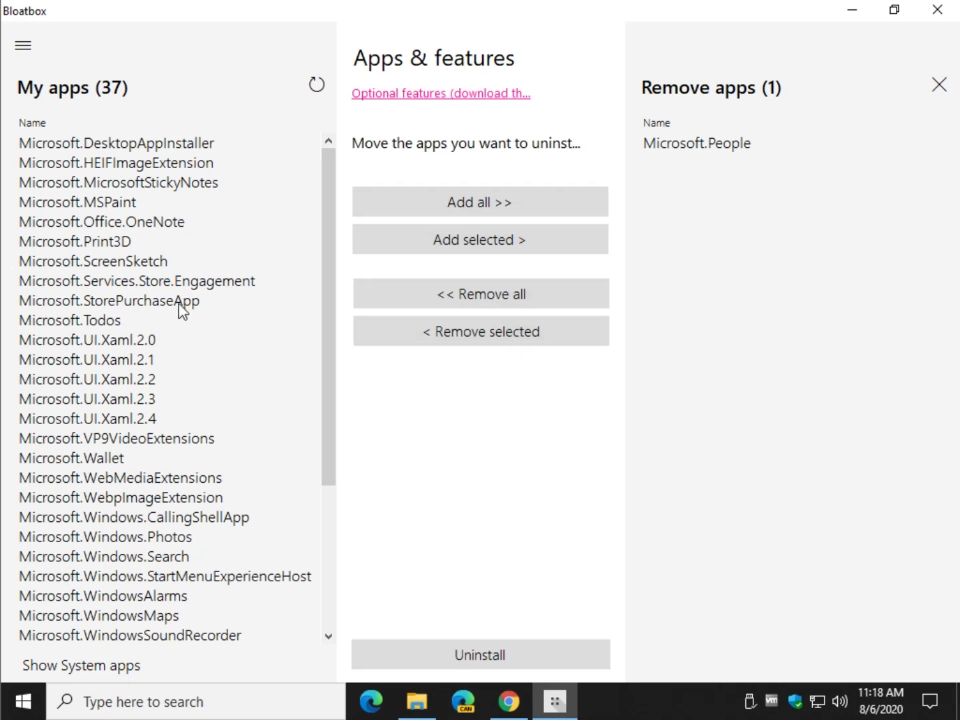
{"action": "left_click", "coordinate": [723, 147]}
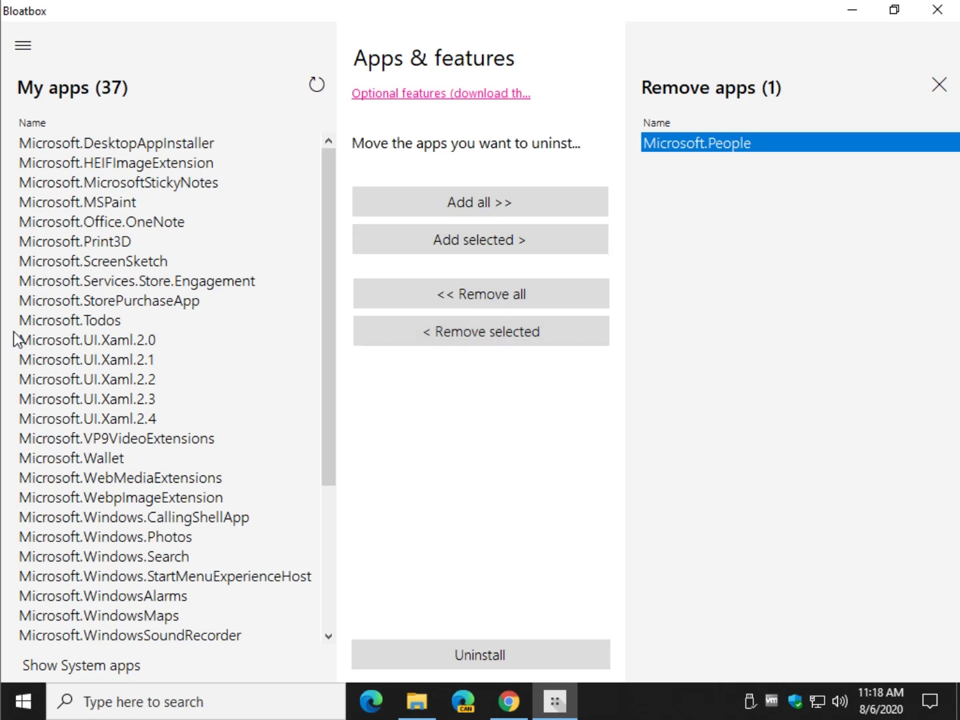
Add Microsoft.XboxApp to the removal list too and start the uninstall.
{"action": "scroll", "coordinate": [138, 337], "scroll_direction": "down", "scroll_amount": 3}
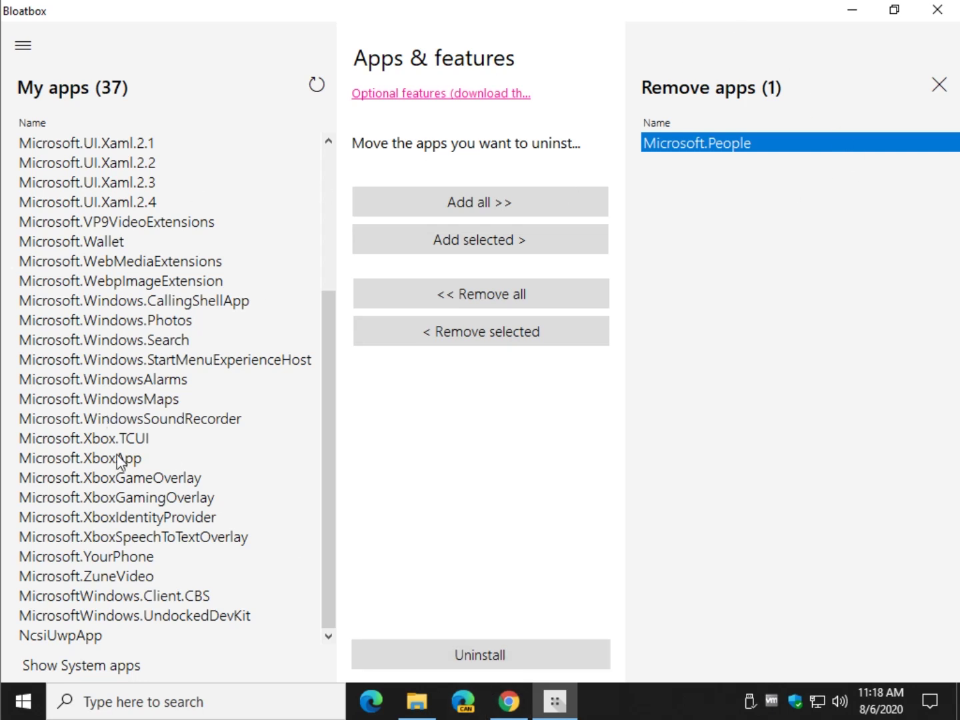
{"action": "left_click", "coordinate": [97, 465]}
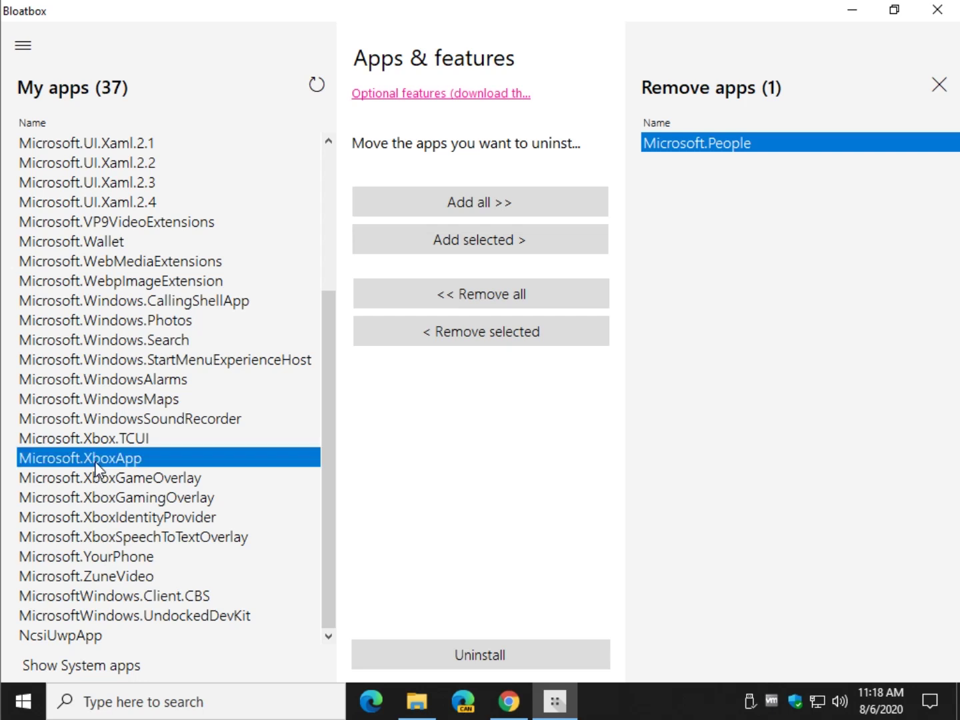
{"action": "left_click", "coordinate": [464, 237]}
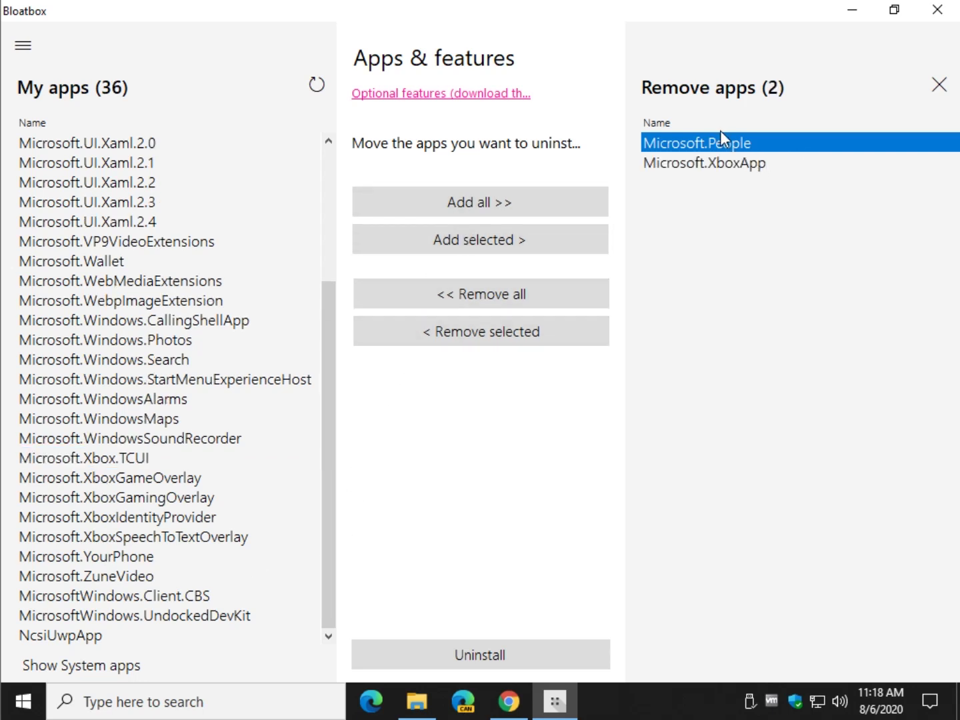
{"action": "left_click", "coordinate": [475, 652]}
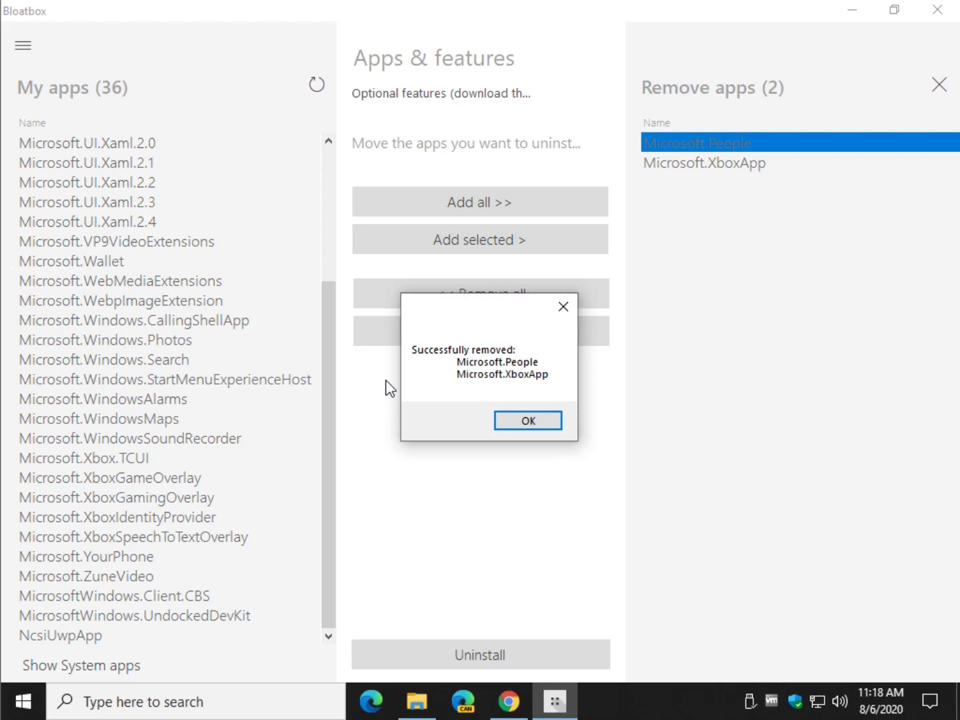
Dismiss the 'Successfully removed' message for Microsoft.People and Microsoft.XboxApp.
{"action": "left_click", "coordinate": [528, 420]}
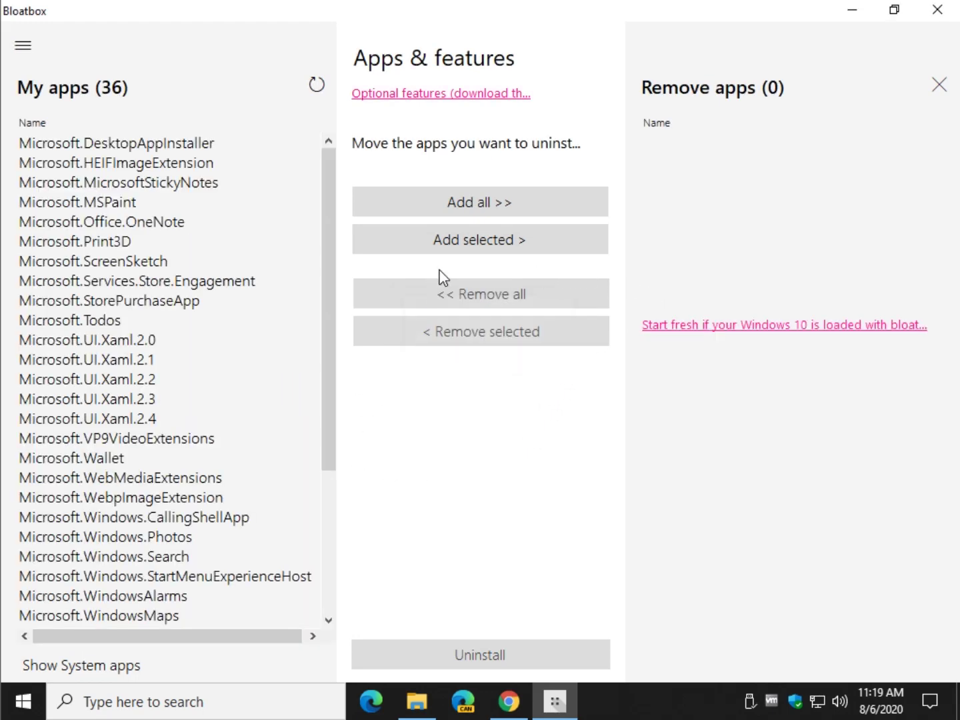
{"action": "left_click", "coordinate": [489, 239]}
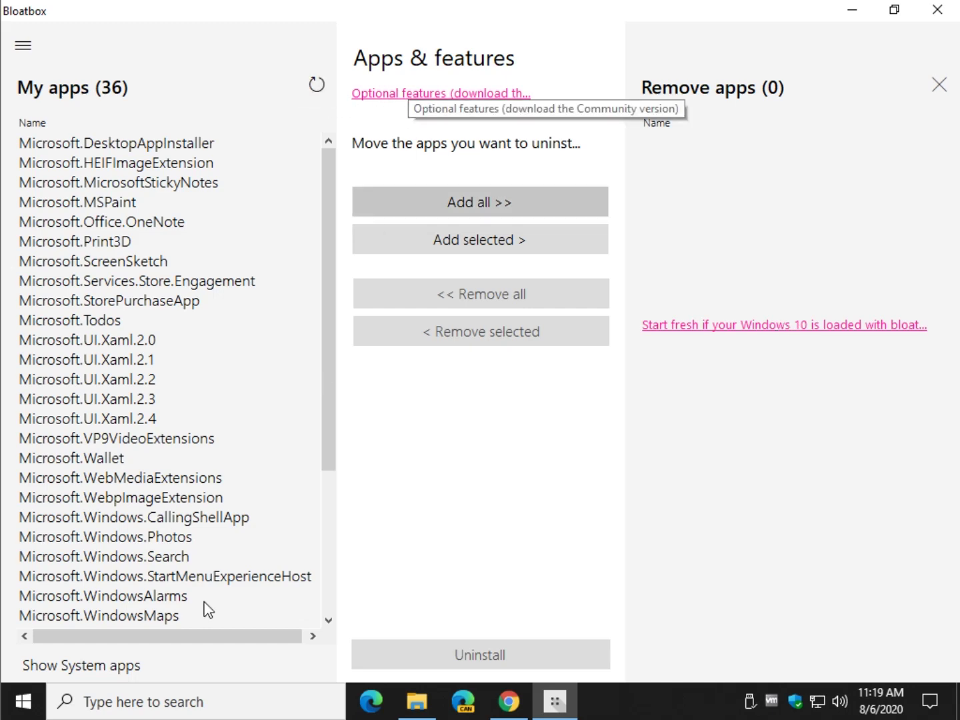
On the MajorGeeks Windows10Debloater page, scroll down and highlight the 'Bloatware removed' app list.
{"action": "left_click", "coordinate": [509, 701]}
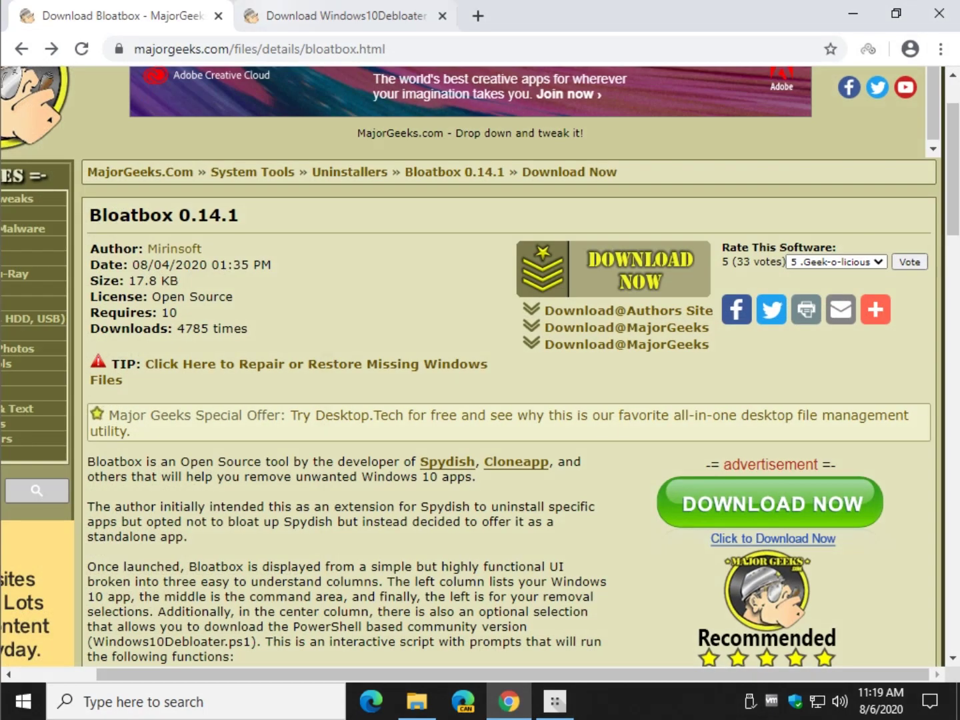
{"action": "left_click", "coordinate": [351, 8]}
{"action": "scroll", "coordinate": [357, 420], "scroll_direction": "down", "scroll_amount": 3}
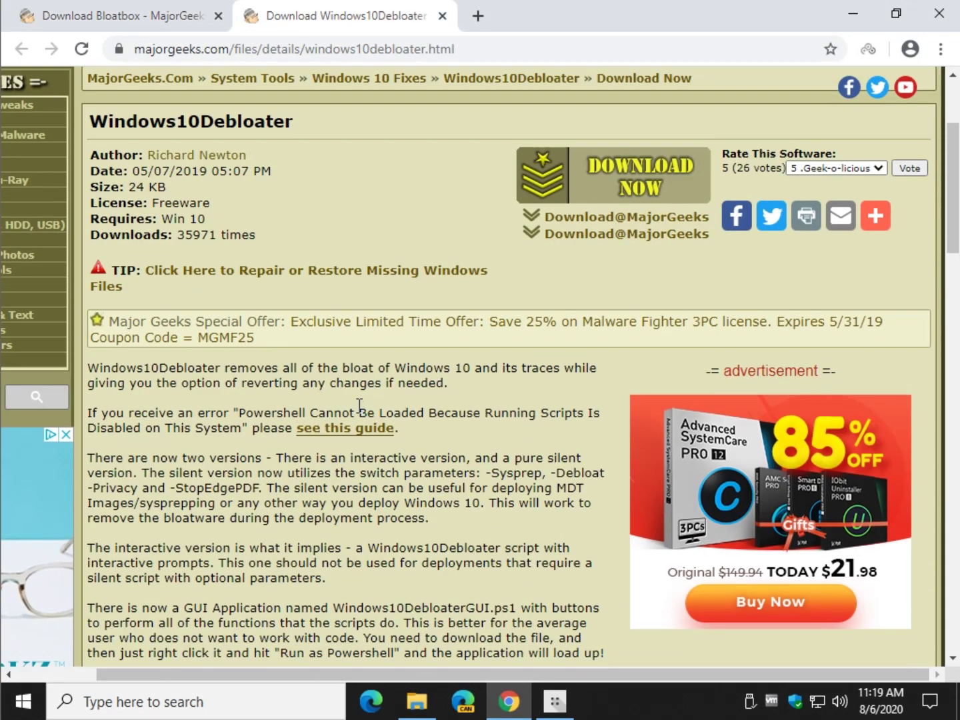
{"action": "scroll", "coordinate": [512, 430], "scroll_direction": "down", "scroll_amount": 1}
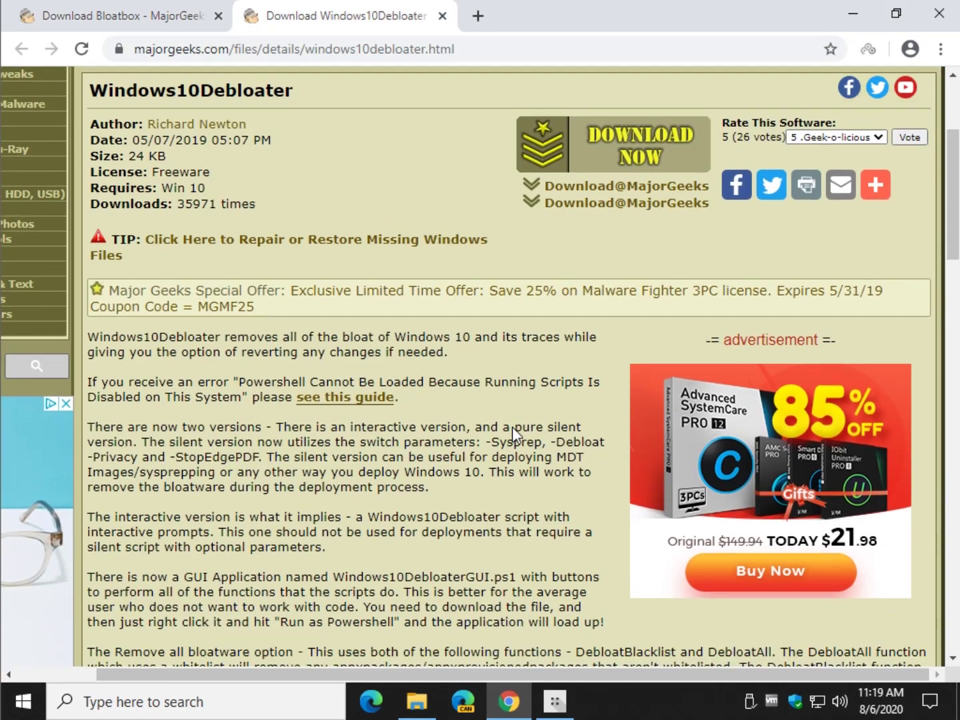
{"action": "scroll", "coordinate": [512, 426], "scroll_direction": "down", "scroll_amount": 5}
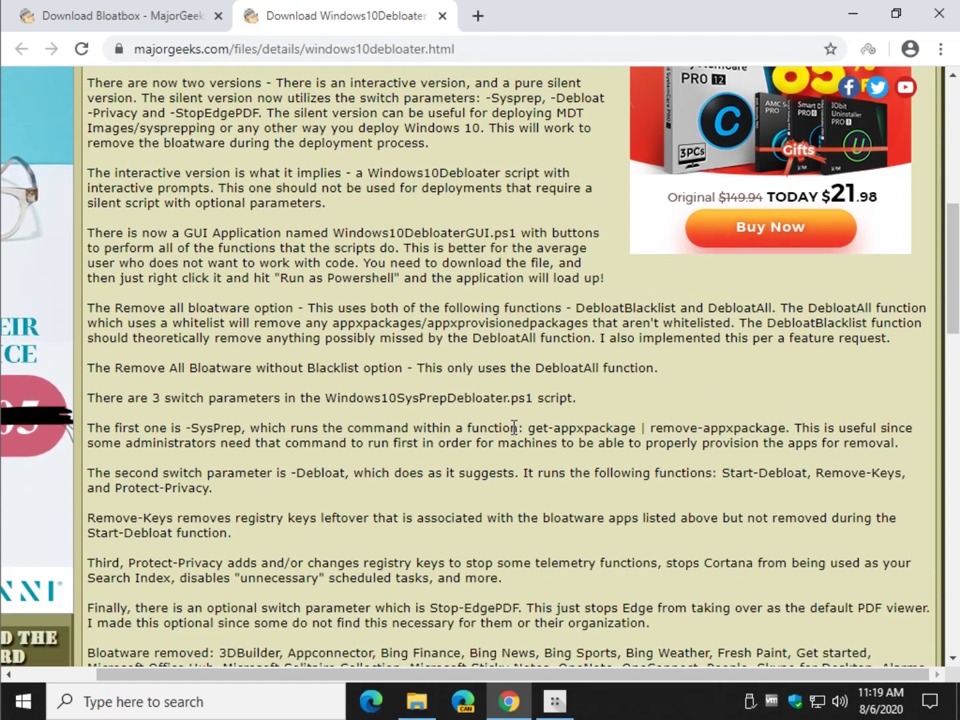
{"action": "scroll", "coordinate": [514, 426], "scroll_direction": "down", "scroll_amount": 3}
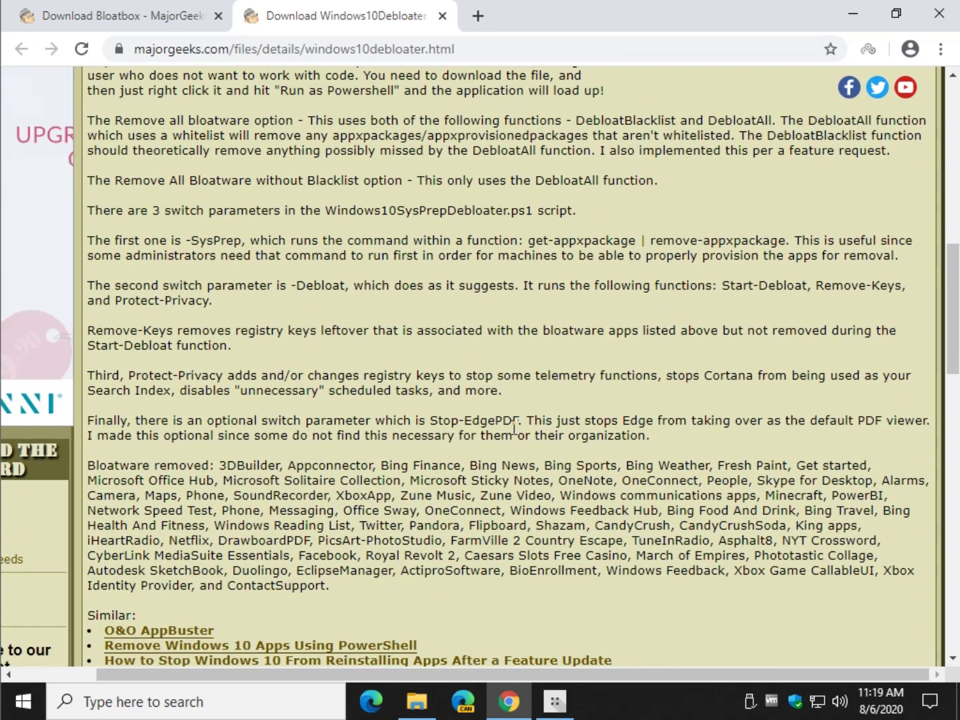
{"action": "scroll", "coordinate": [513, 429], "scroll_direction": "down", "scroll_amount": 3}
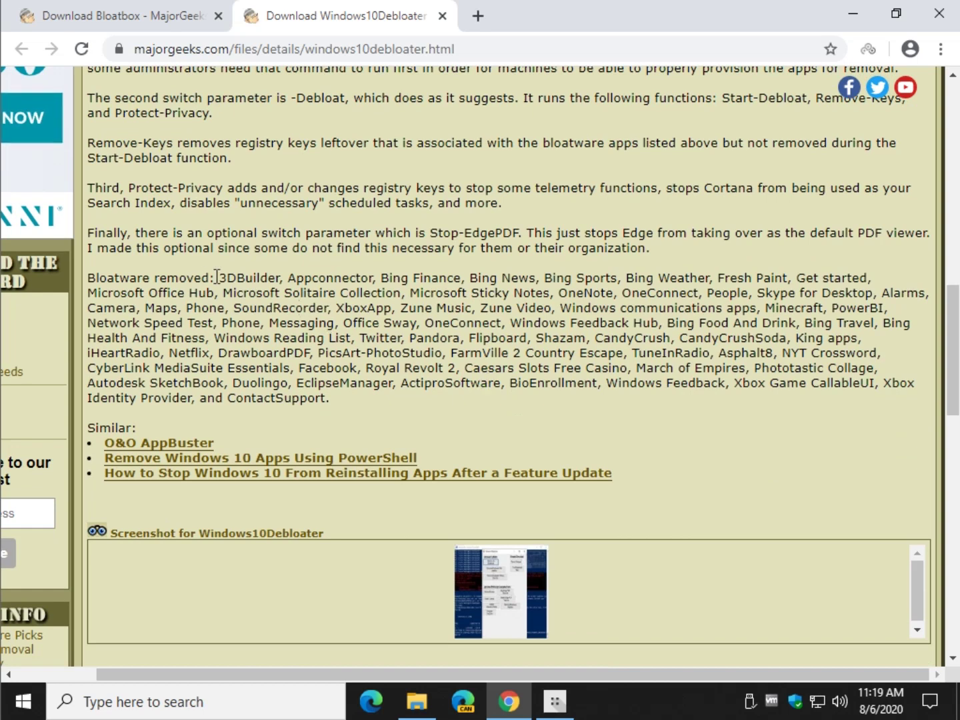
{"action": "left_click_drag", "start_coordinate": [216, 278], "coordinate": [433, 398]}
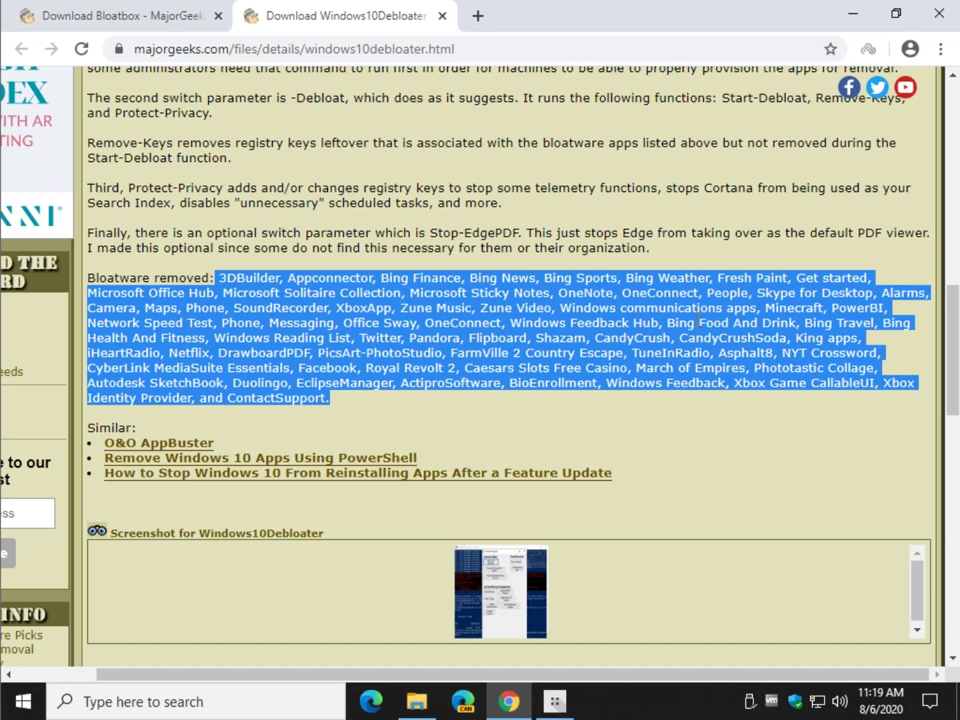
{"action": "left_click", "coordinate": [482, 225]}
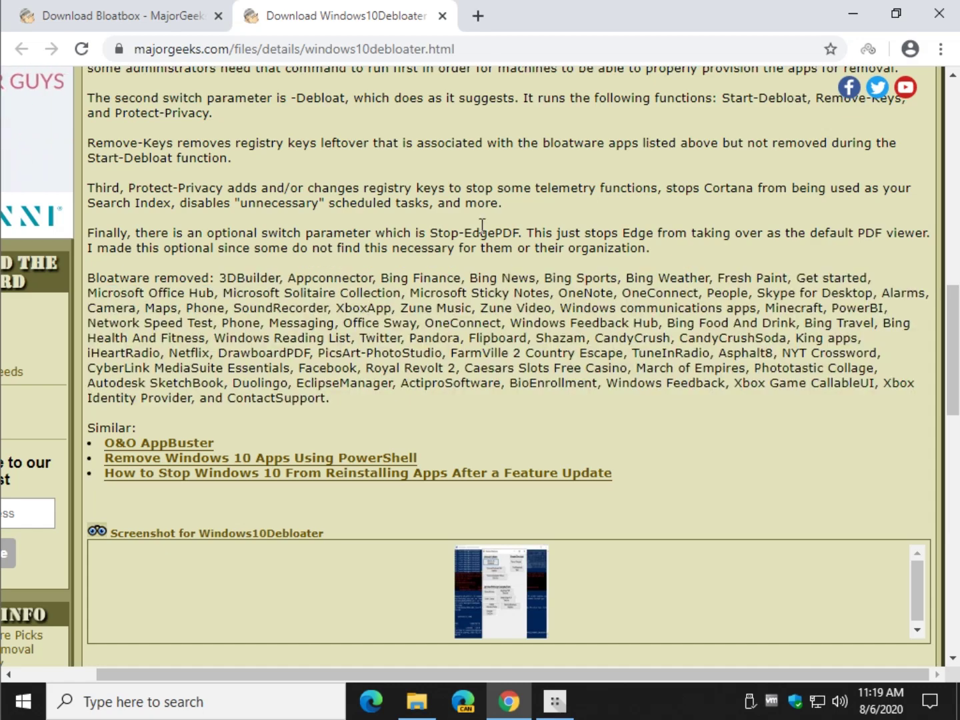
Use Bloatbox's 'Optional features' link to download Windows10Debloater and run it as administrator.
{"action": "left_click", "coordinate": [850, 16]}
{"action": "left_click", "coordinate": [476, 94]}
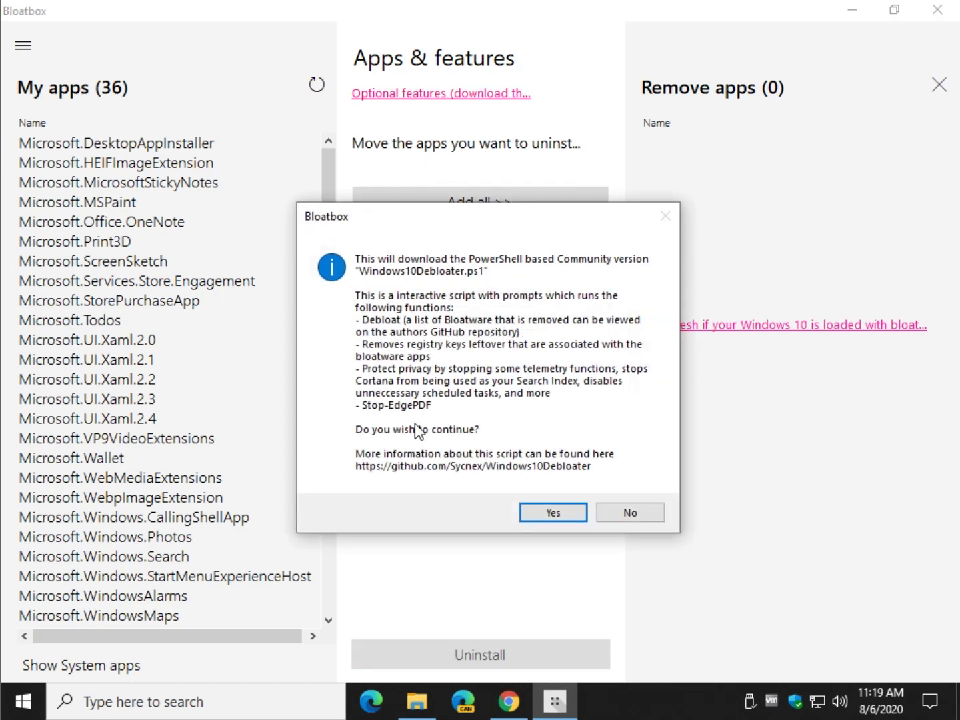
{"action": "left_click", "coordinate": [553, 513]}
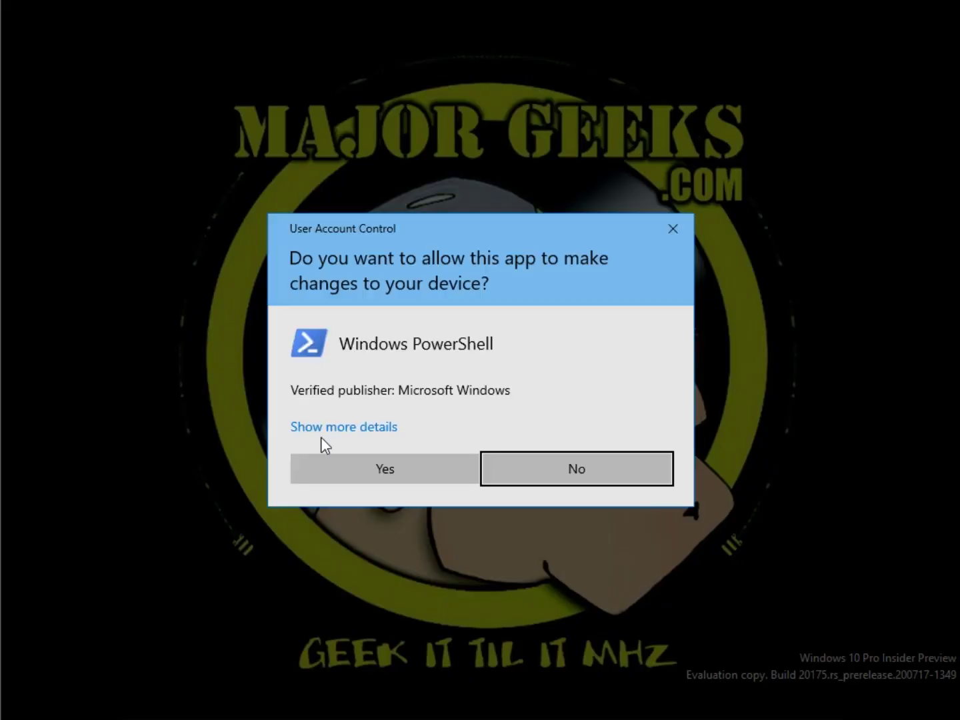
{"action": "left_click", "coordinate": [385, 468]}
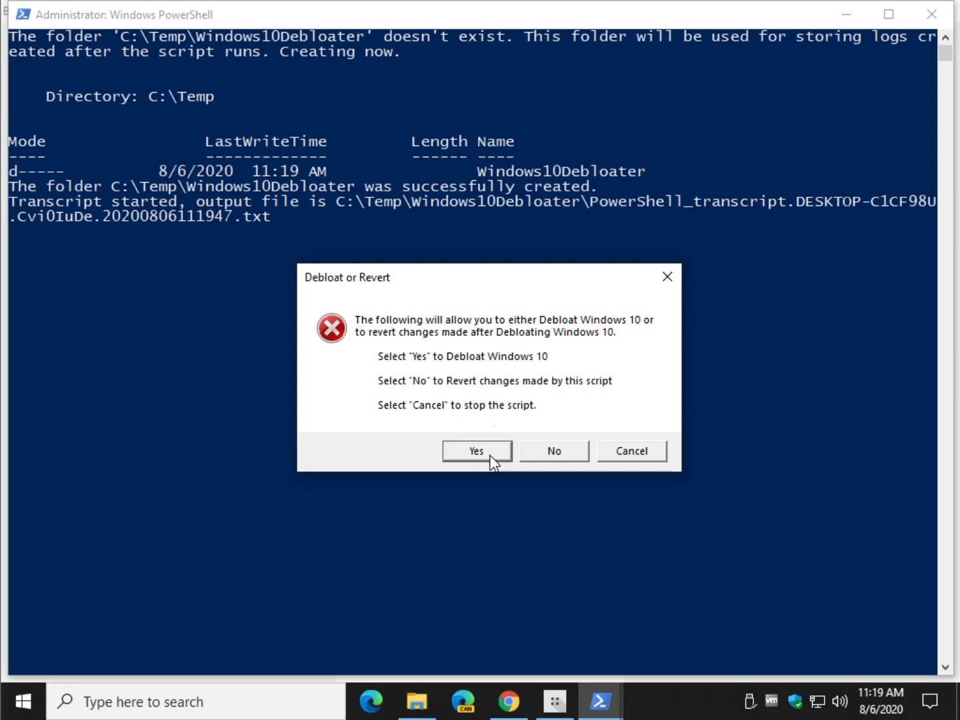
Answer No in the Debloat or Revert prompt, let the revert finish, and close PowerShell.
{"action": "left_click", "coordinate": [556, 451]}
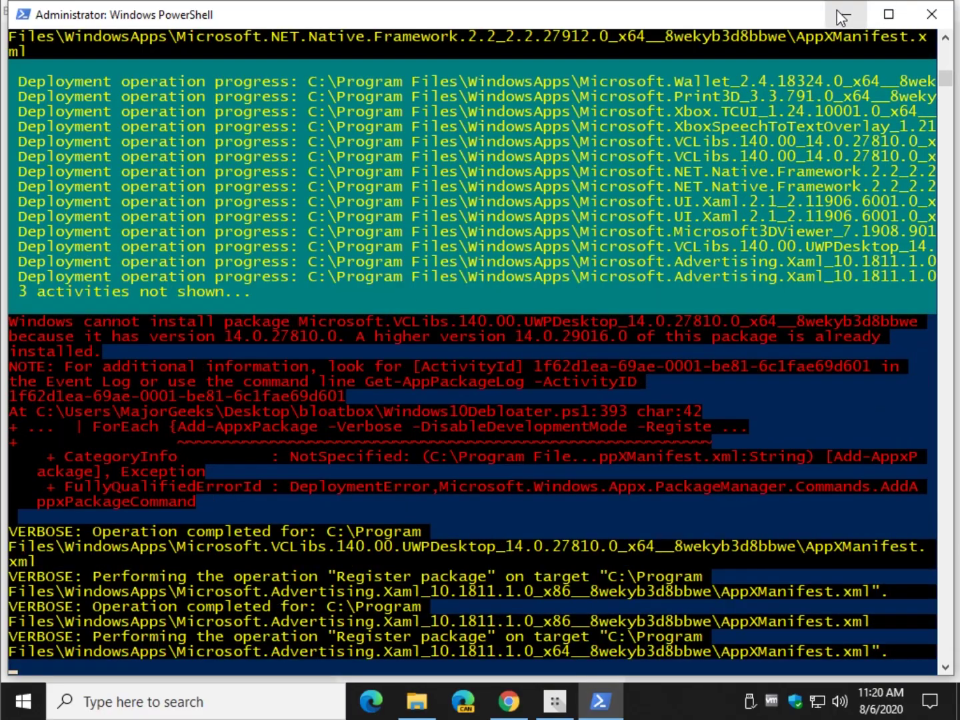
{"action": "left_click", "coordinate": [841, 16]}
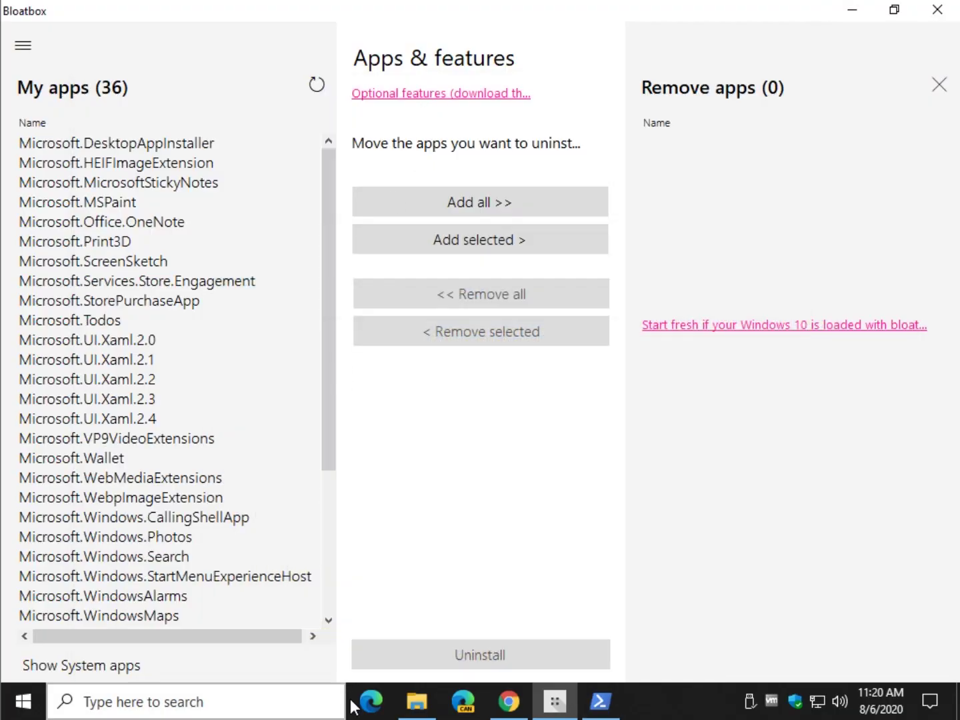
{"action": "left_click", "coordinate": [621, 703]}
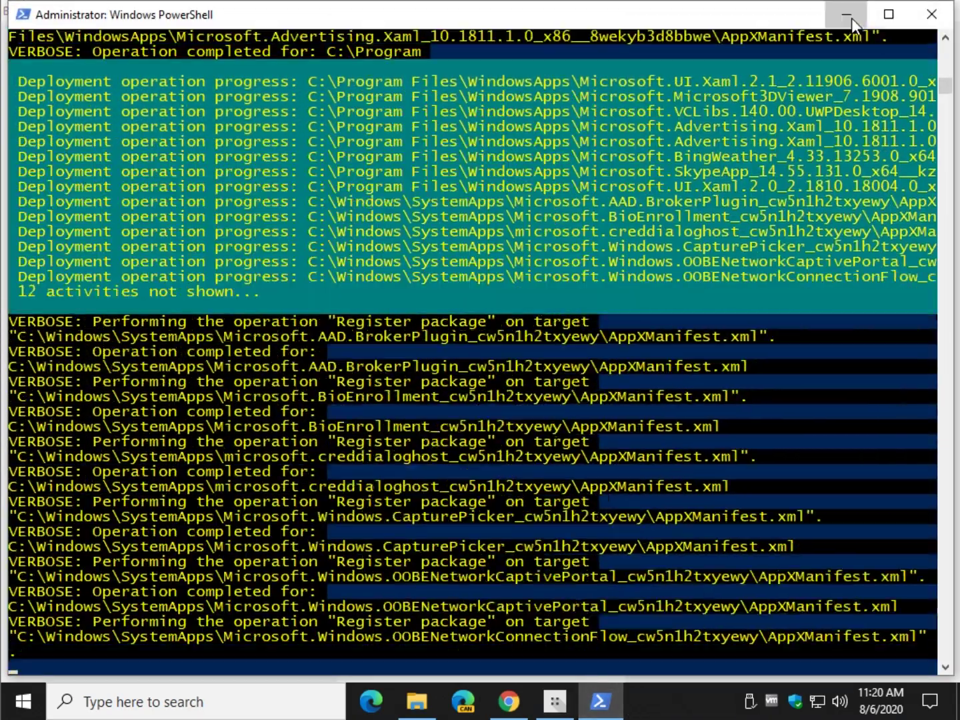
{"action": "left_click", "coordinate": [846, 15]}
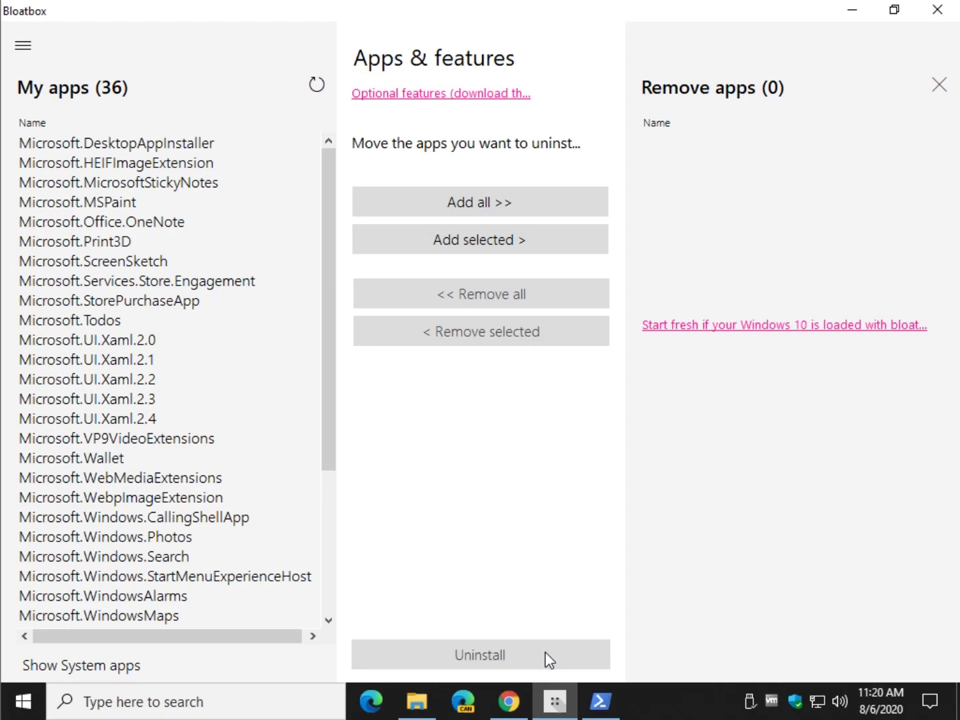
{"action": "left_click", "coordinate": [600, 700]}
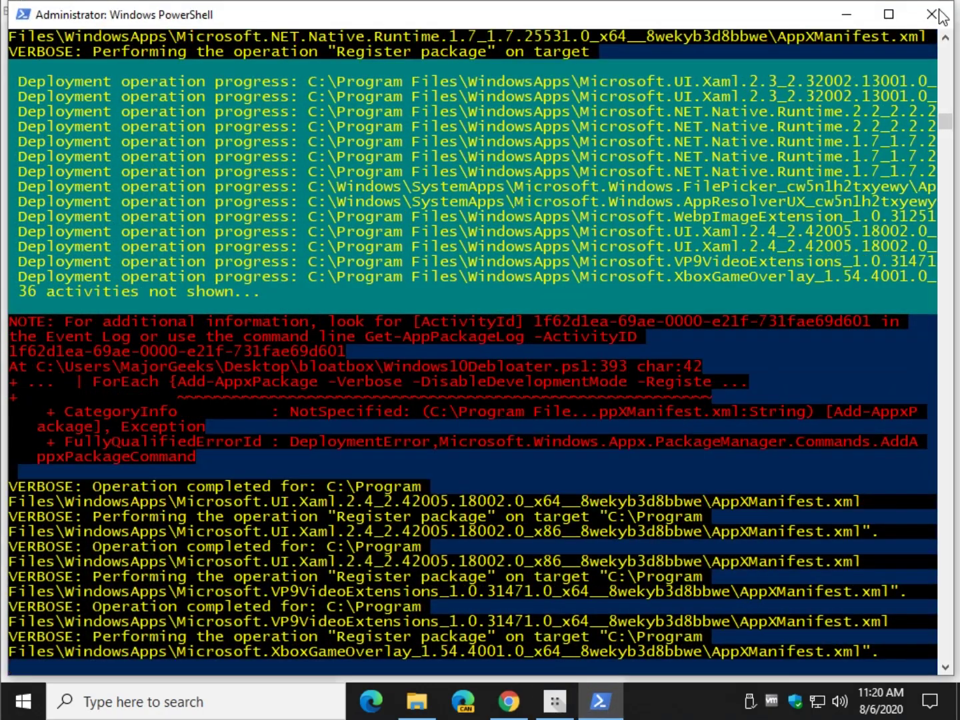
{"action": "left_click", "coordinate": [933, 14]}
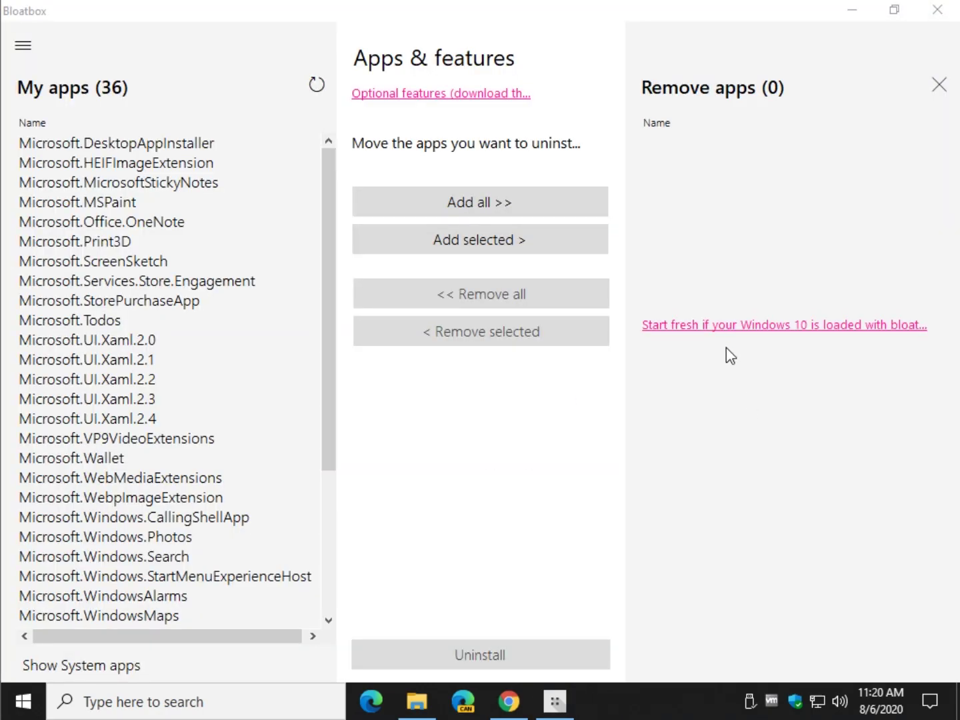
Load the 'Start fresh' bloatware preset, confirm it, and review the 38 queued apps.
{"action": "left_click", "coordinate": [689, 328]}
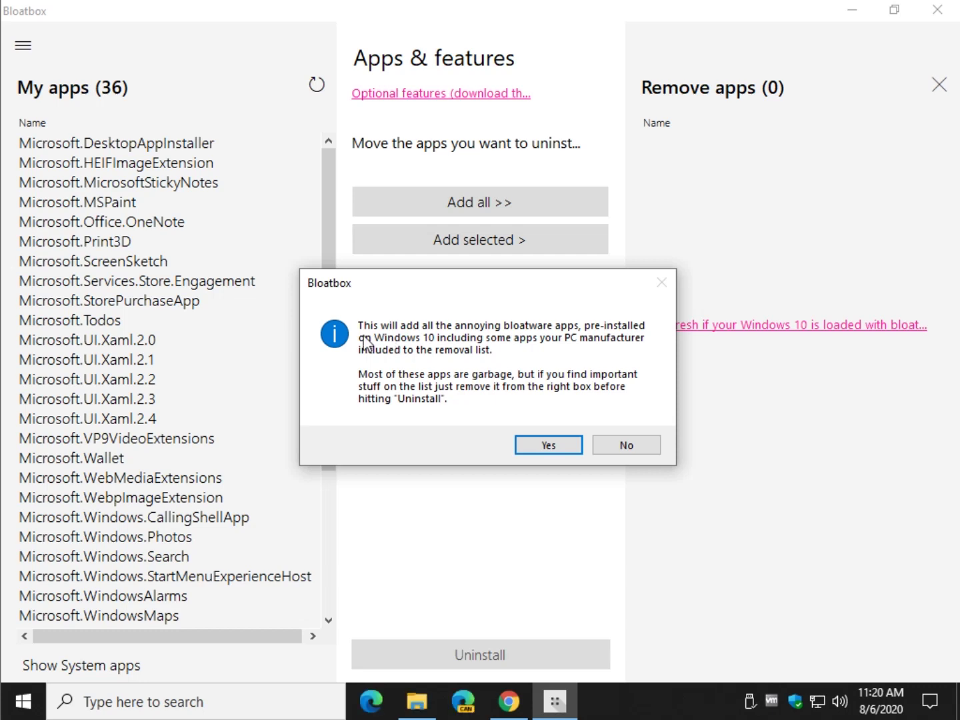
{"action": "left_click", "coordinate": [549, 445]}
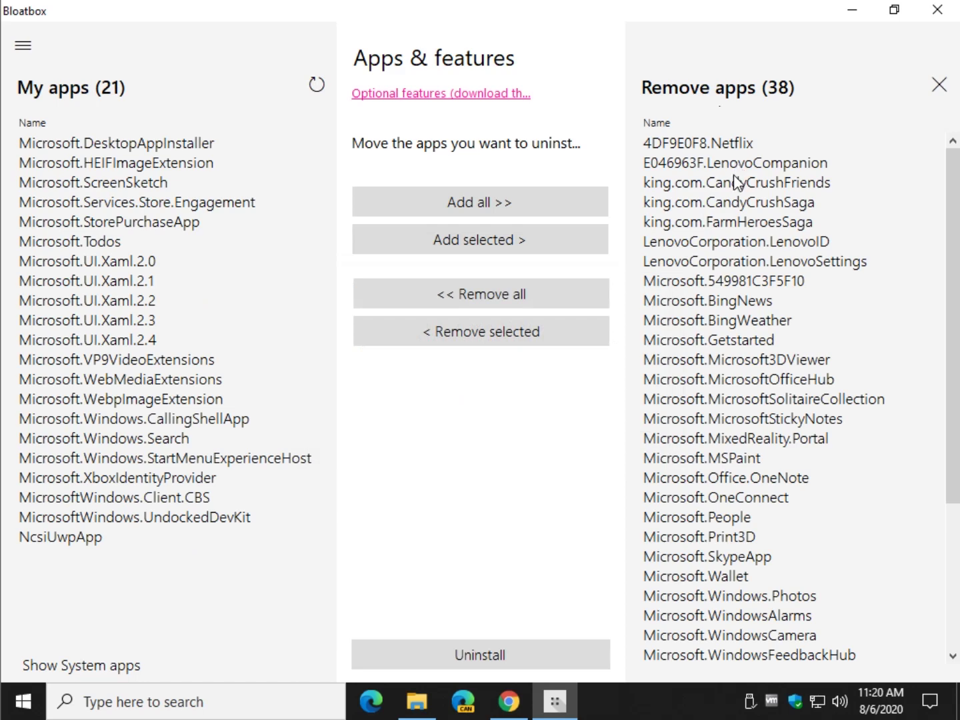
{"action": "scroll", "coordinate": [739, 195], "scroll_direction": "down", "scroll_amount": 5}
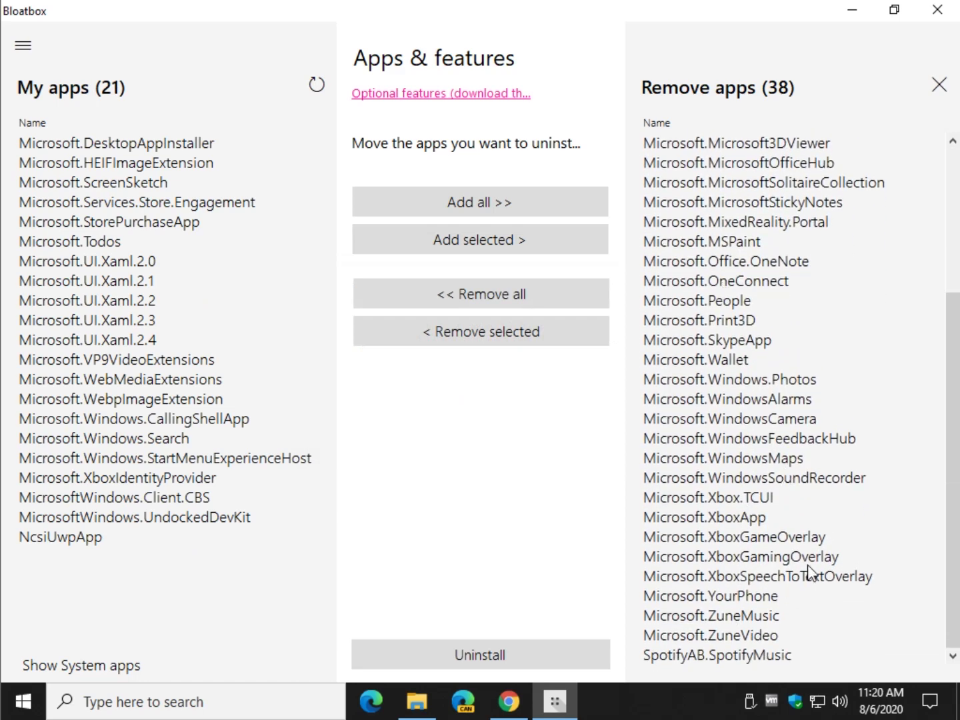
{"action": "scroll", "coordinate": [789, 545], "scroll_direction": "up", "scroll_amount": 5}
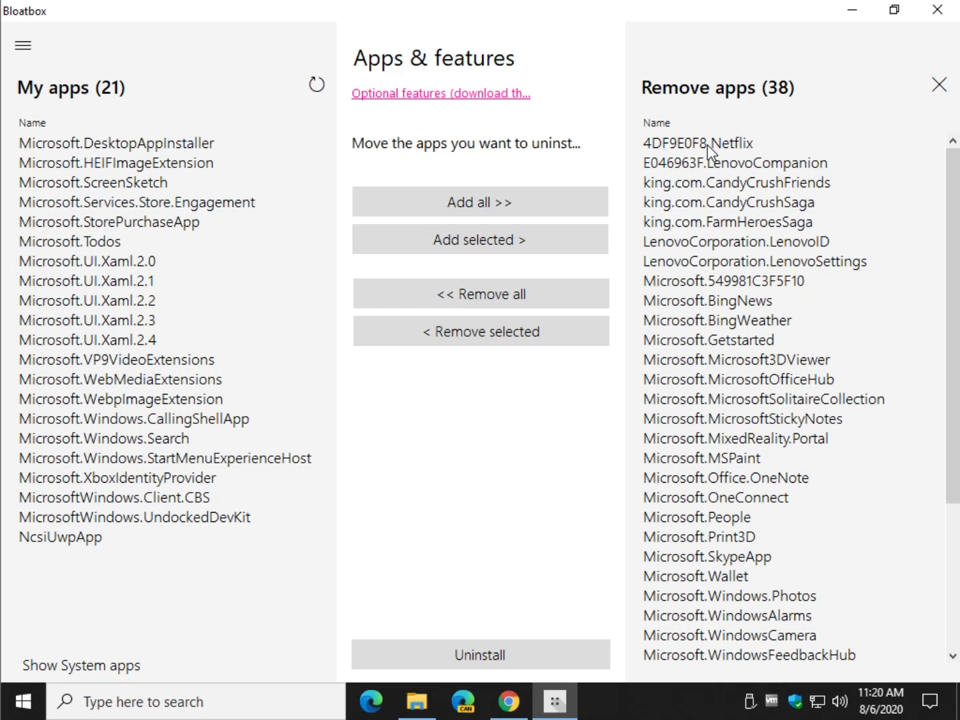
{"action": "scroll", "coordinate": [753, 441], "scroll_direction": "down", "scroll_amount": 1}
{"action": "scroll", "coordinate": [752, 440], "scroll_direction": "up", "scroll_amount": 1}
Move Microsoft.549981C3F5F10 out of Remove apps back to My apps, leaving 37 queued.
{"action": "left_click", "coordinate": [719, 285]}
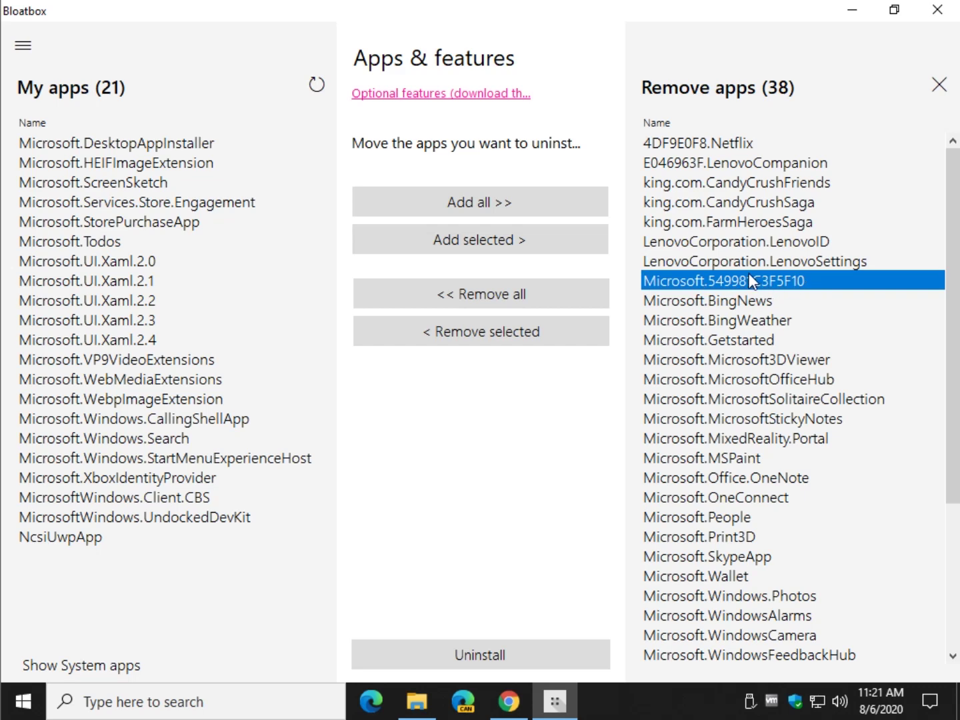
{"action": "left_click", "coordinate": [729, 263]}
{"action": "left_click", "coordinate": [716, 280]}
{"action": "left_click", "coordinate": [500, 337]}
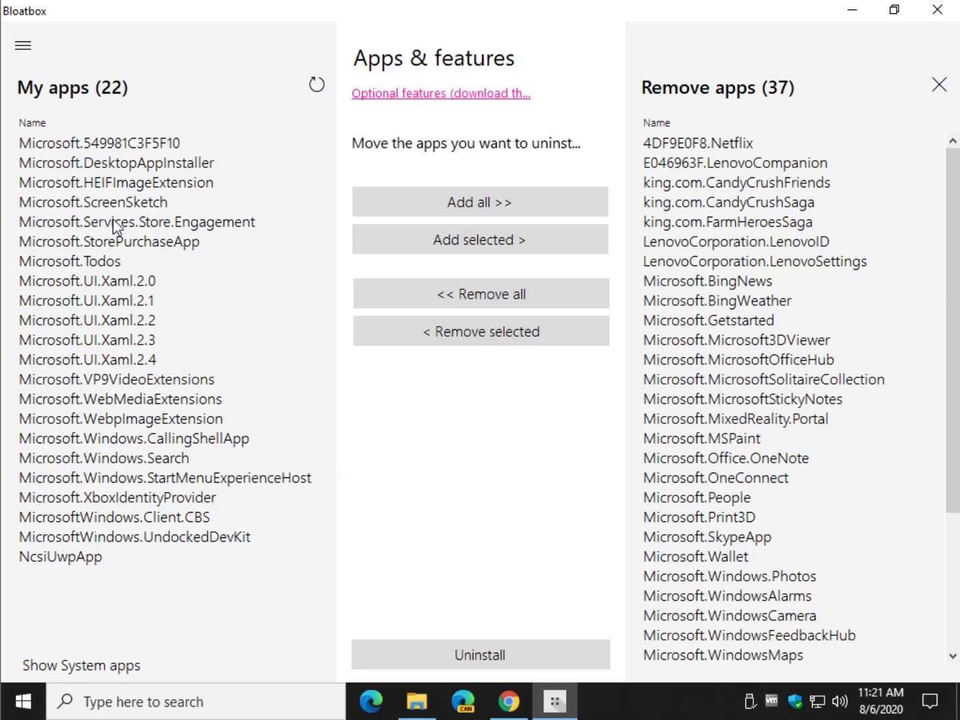
{"action": "left_click", "coordinate": [106, 144]}
{"action": "left_click", "coordinate": [817, 263]}
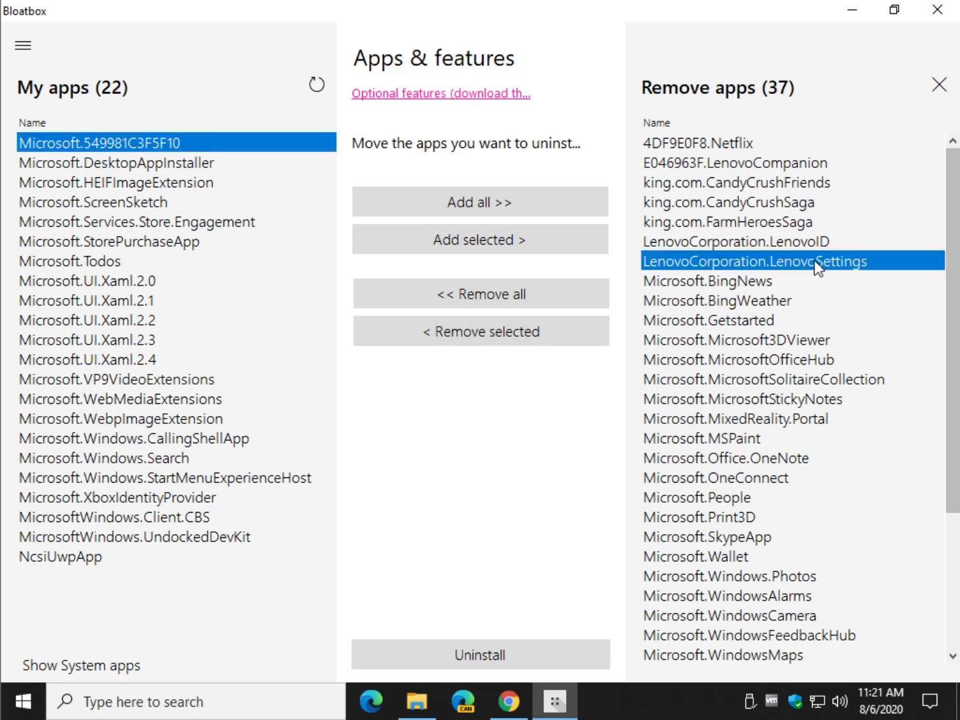
Uninstall all 37 queued apps, such as BingWeather and ZuneVideo, and dismiss the success message.
{"action": "left_click", "coordinate": [524, 652]}
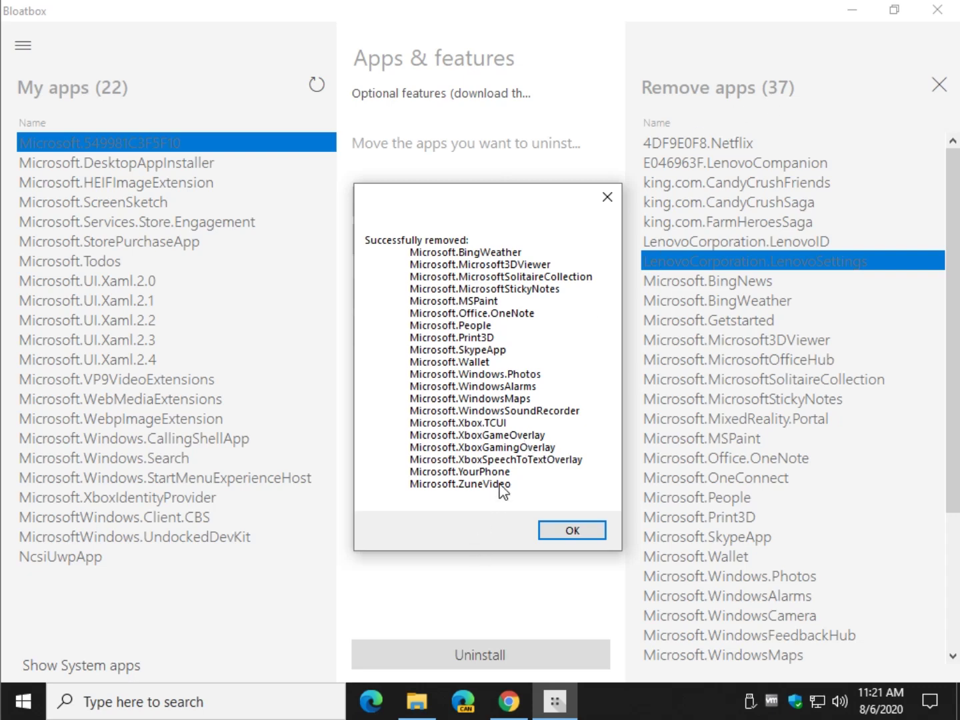
{"action": "left_click", "coordinate": [573, 530]}
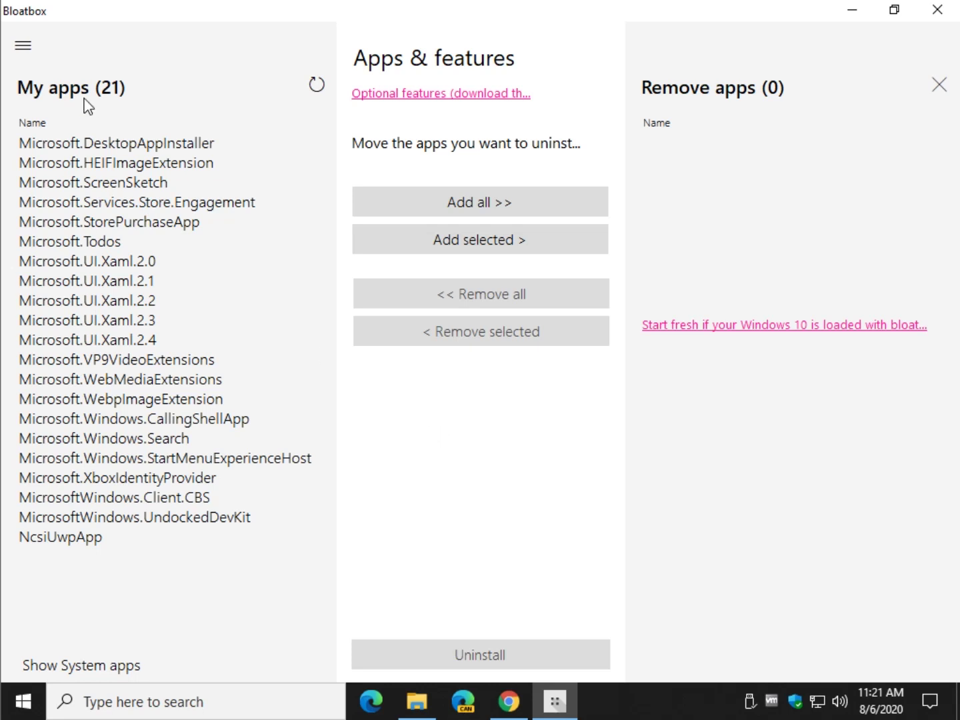
{"action": "left_click", "coordinate": [25, 44]}
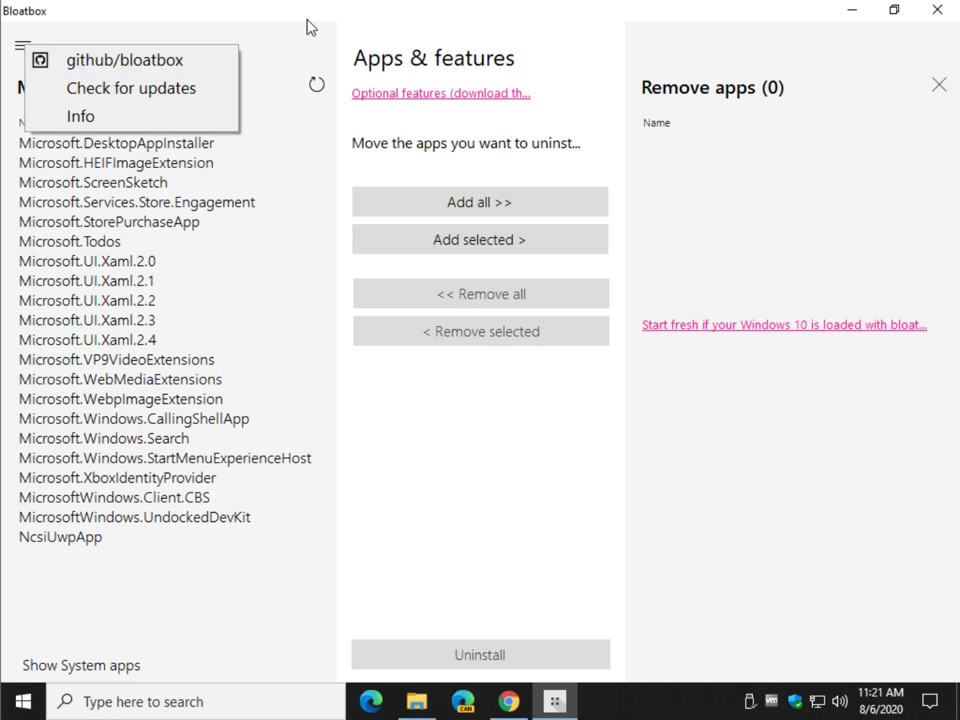
{"action": "left_click", "coordinate": [536, 26]}
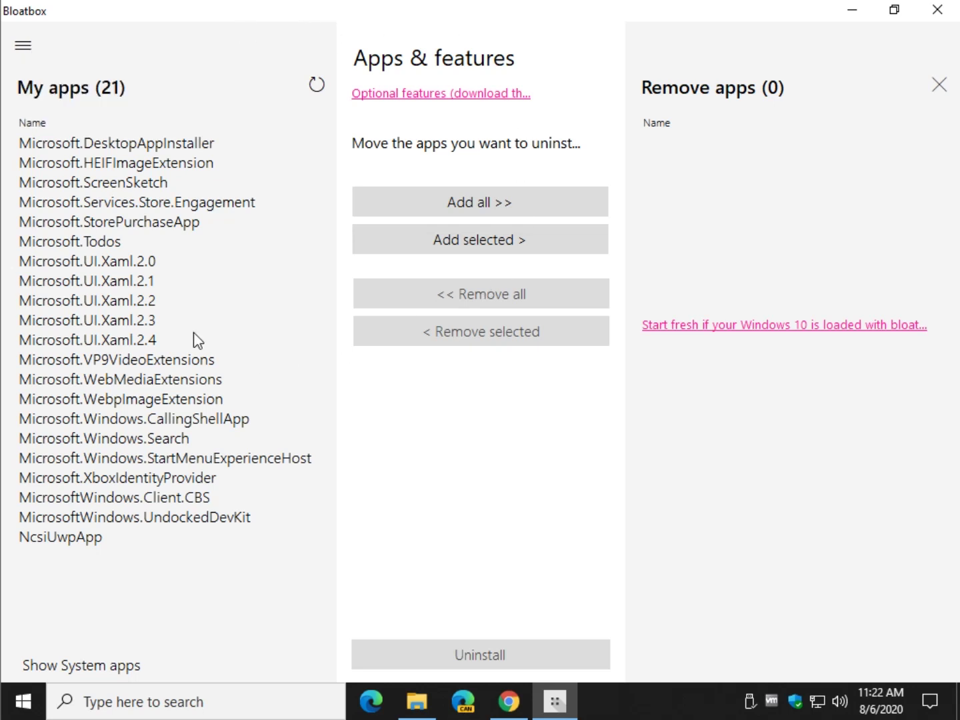
{"action": "left_click", "coordinate": [88, 336]}
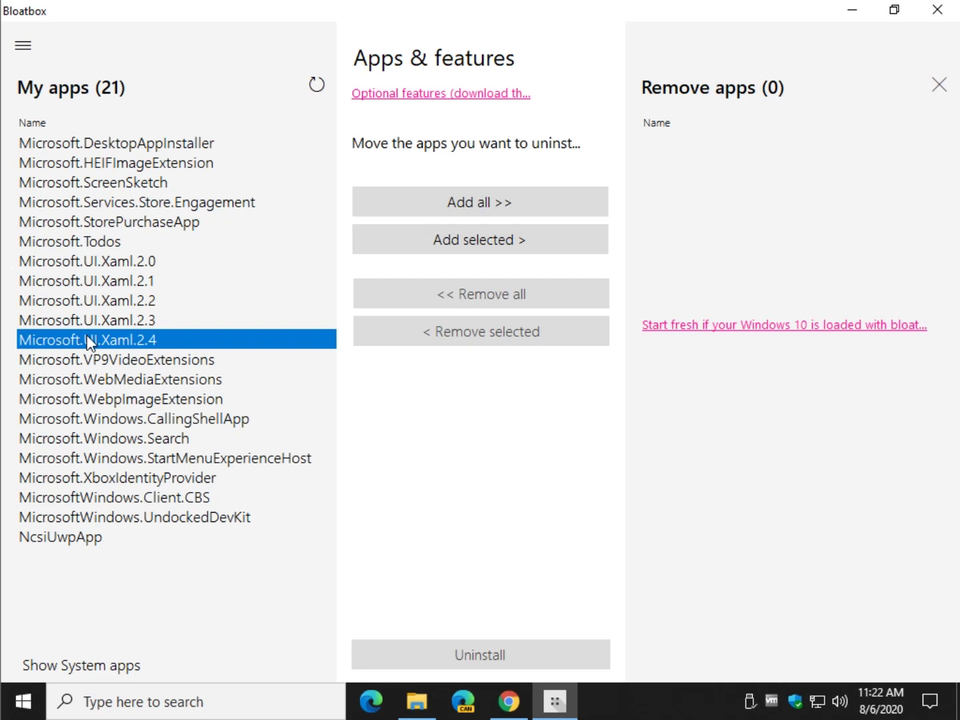
Queue Microsoft.StorePurchaseApp for removal, uninstall it, and confirm the success message.
{"action": "left_click", "coordinate": [103, 225]}
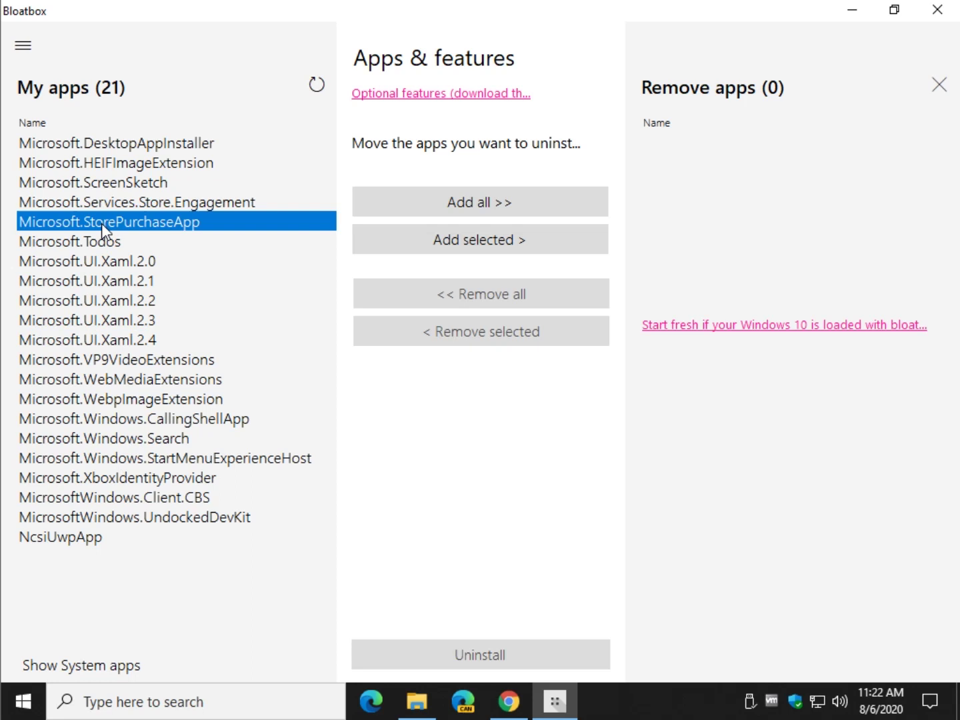
{"action": "left_click", "coordinate": [457, 241]}
{"action": "left_click", "coordinate": [791, 141]}
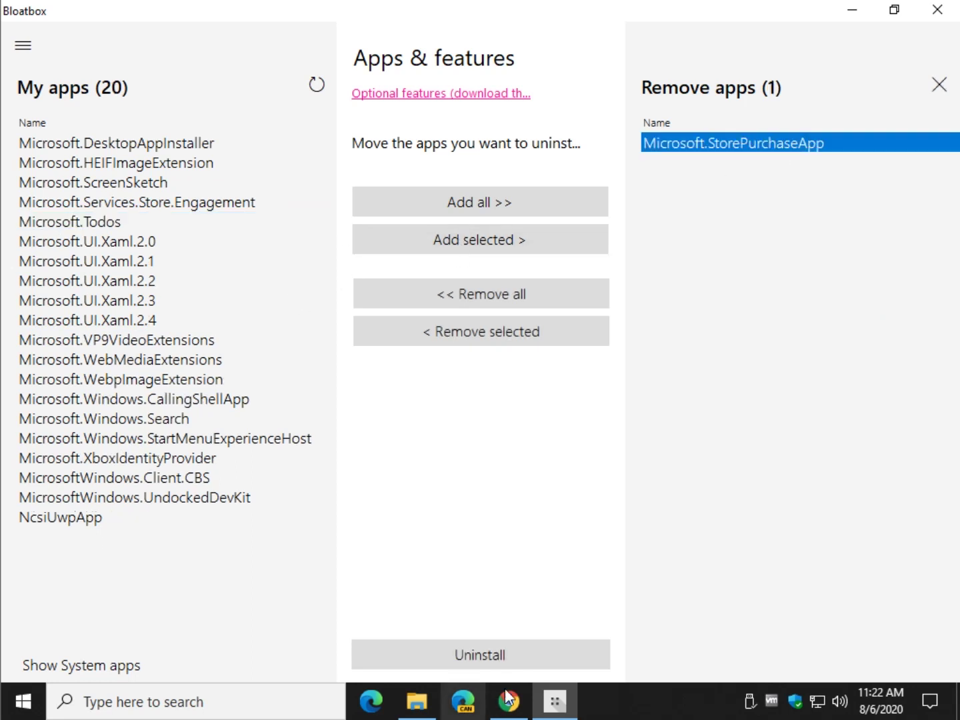
{"action": "left_click", "coordinate": [509, 665]}
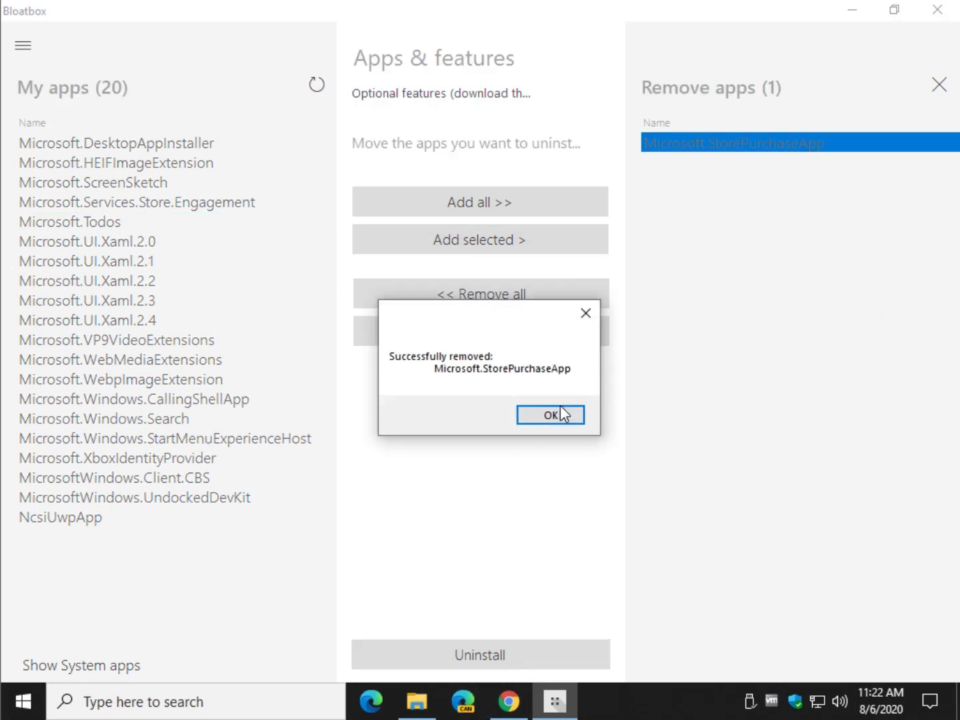
{"action": "left_click", "coordinate": [561, 413]}
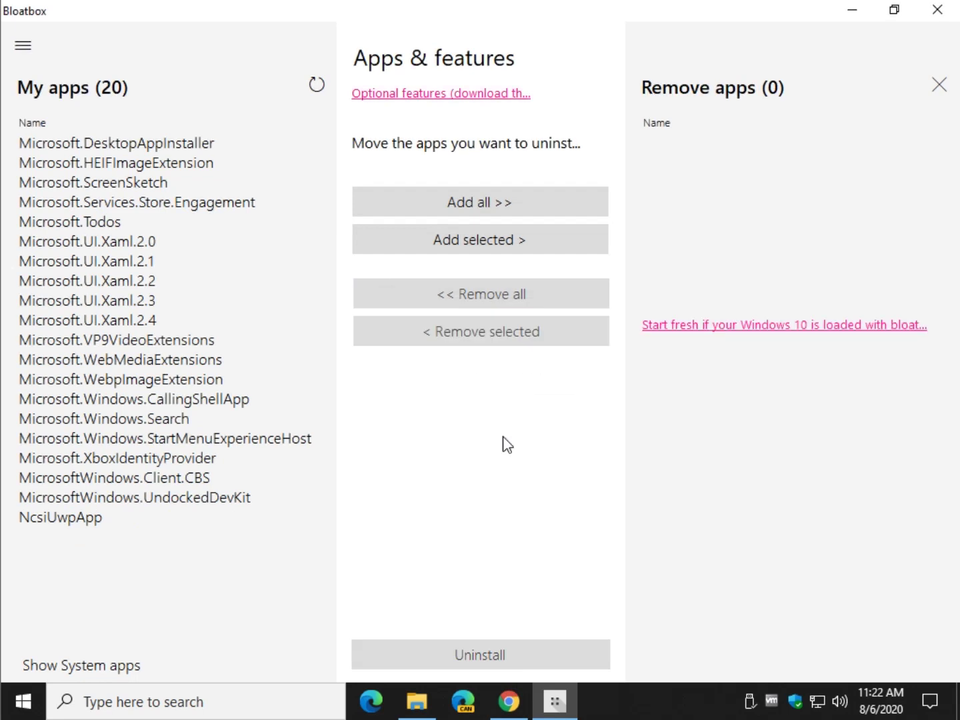